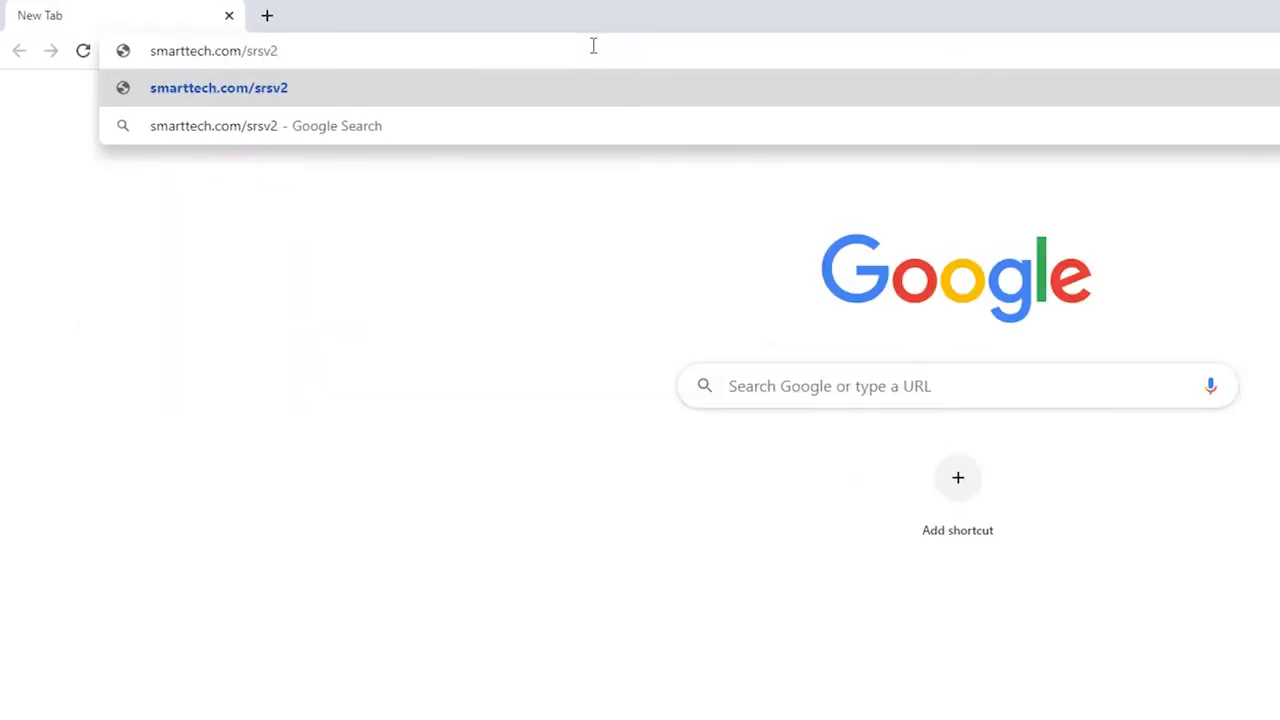
Step: Load smarttech.com/srsv2 to reach the SMART Room System upgrade support page
key("Return")
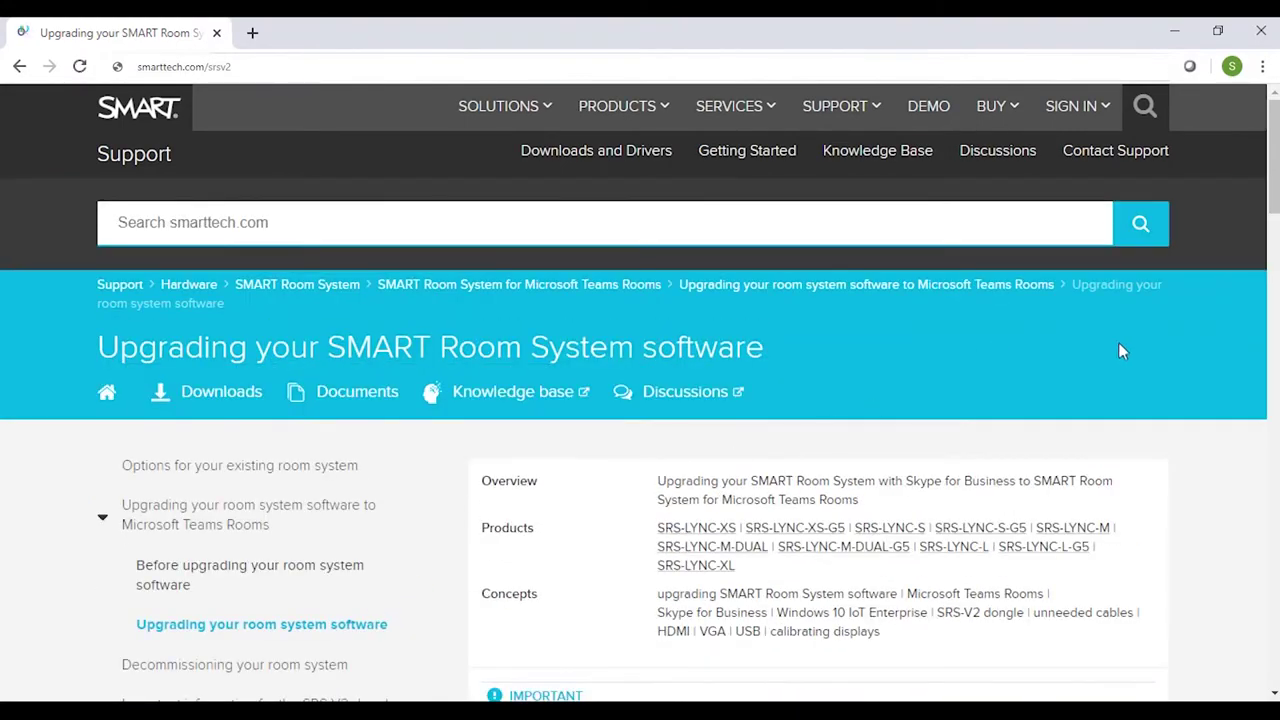
Step: Expand the USB image loading steps, reload smarttech.com/srsv2, and download smart-srsv2-upgrade.zip
left_click_drag(1270, 207, 1270, 429)
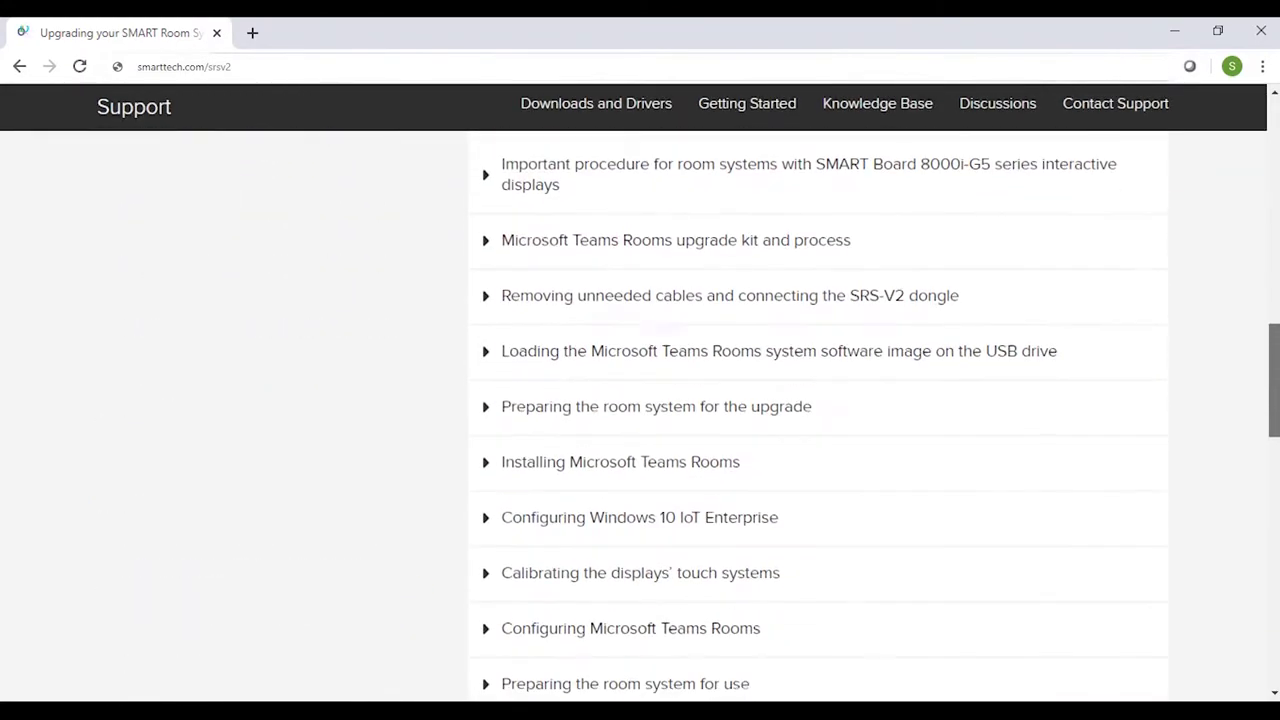
left_click(488, 360)
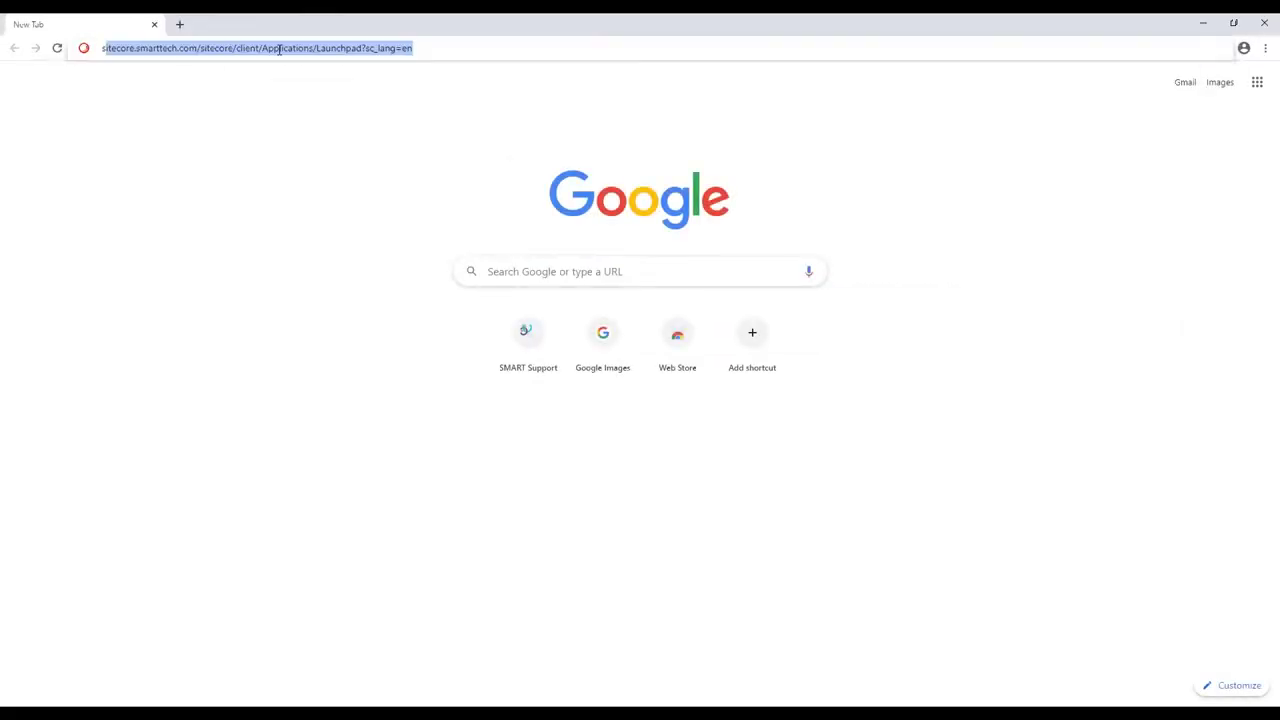
type("smarttech.com/srsv2")
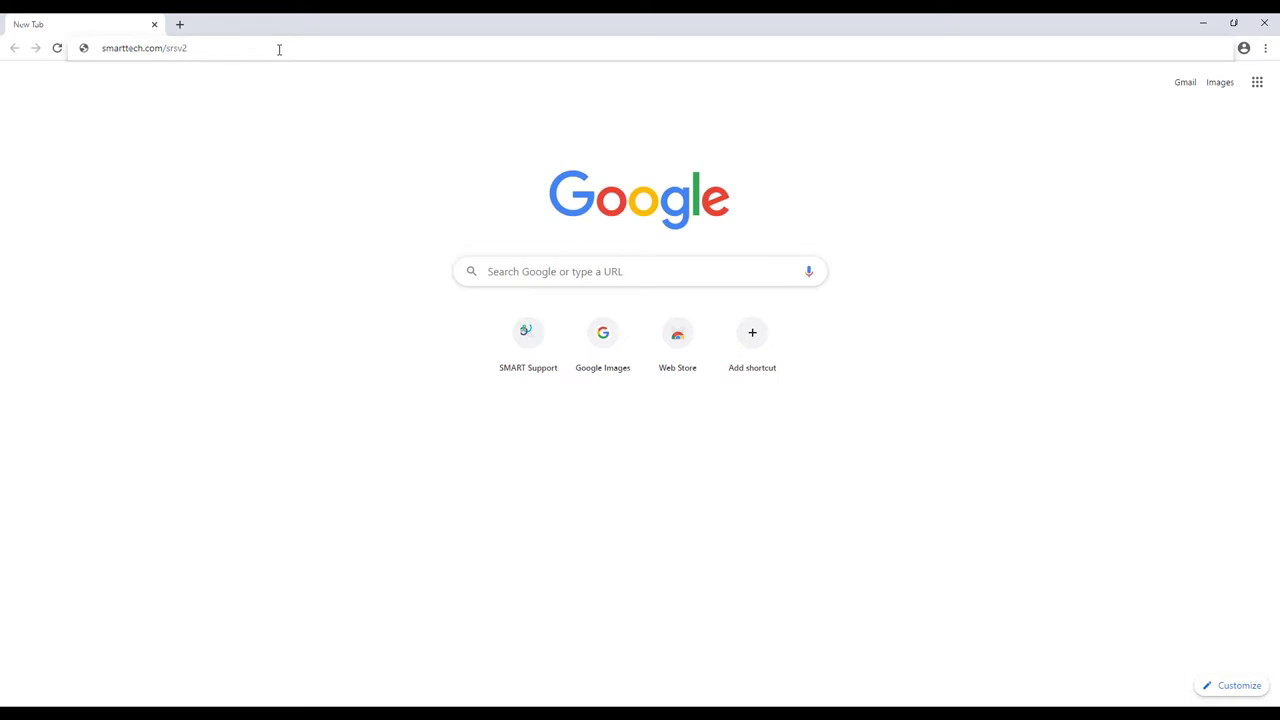
key("Return")
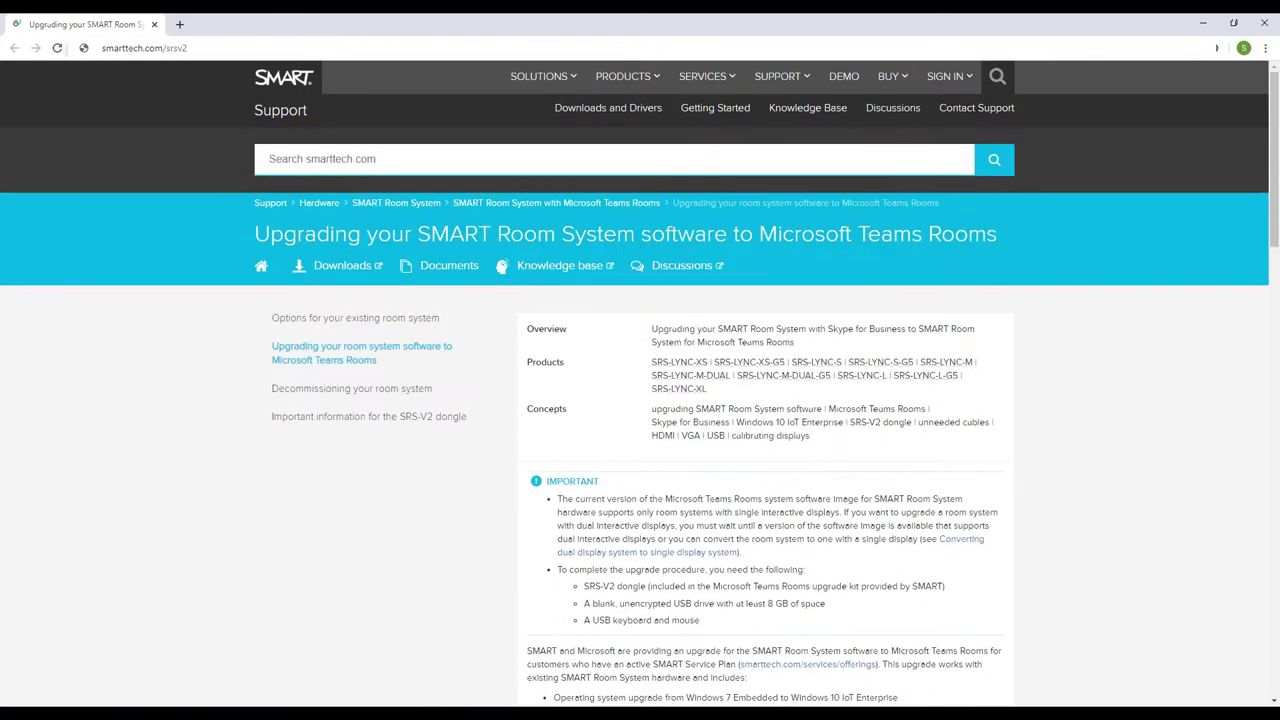
left_click(358, 278)
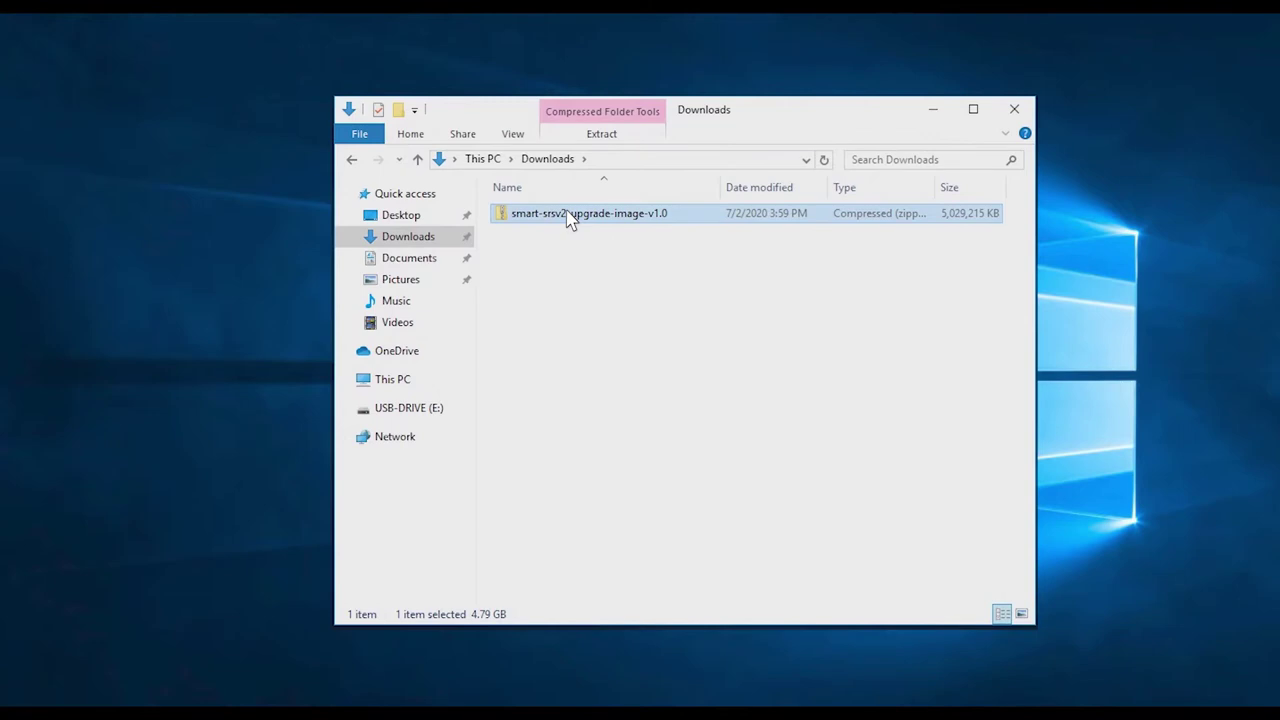
Step: Extract all contents of the upgrade zip to USB-DRIVE (E:)
right_click(568, 220)
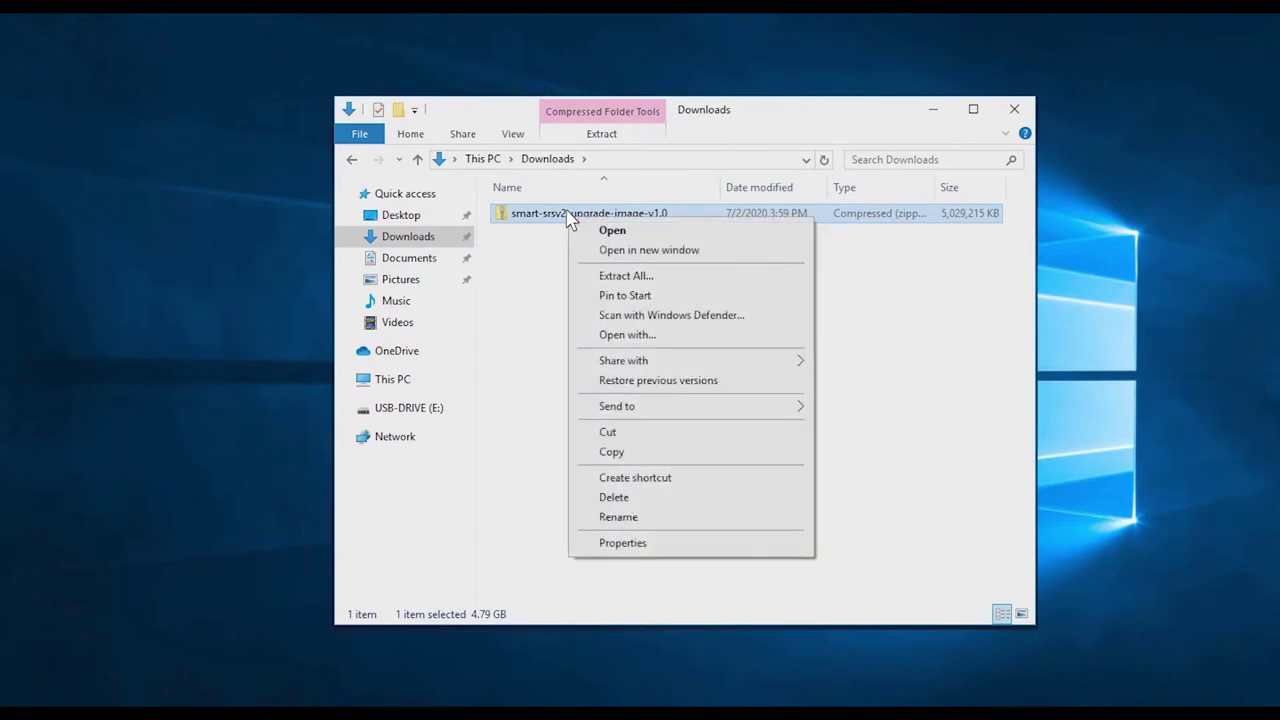
left_click(600, 276)
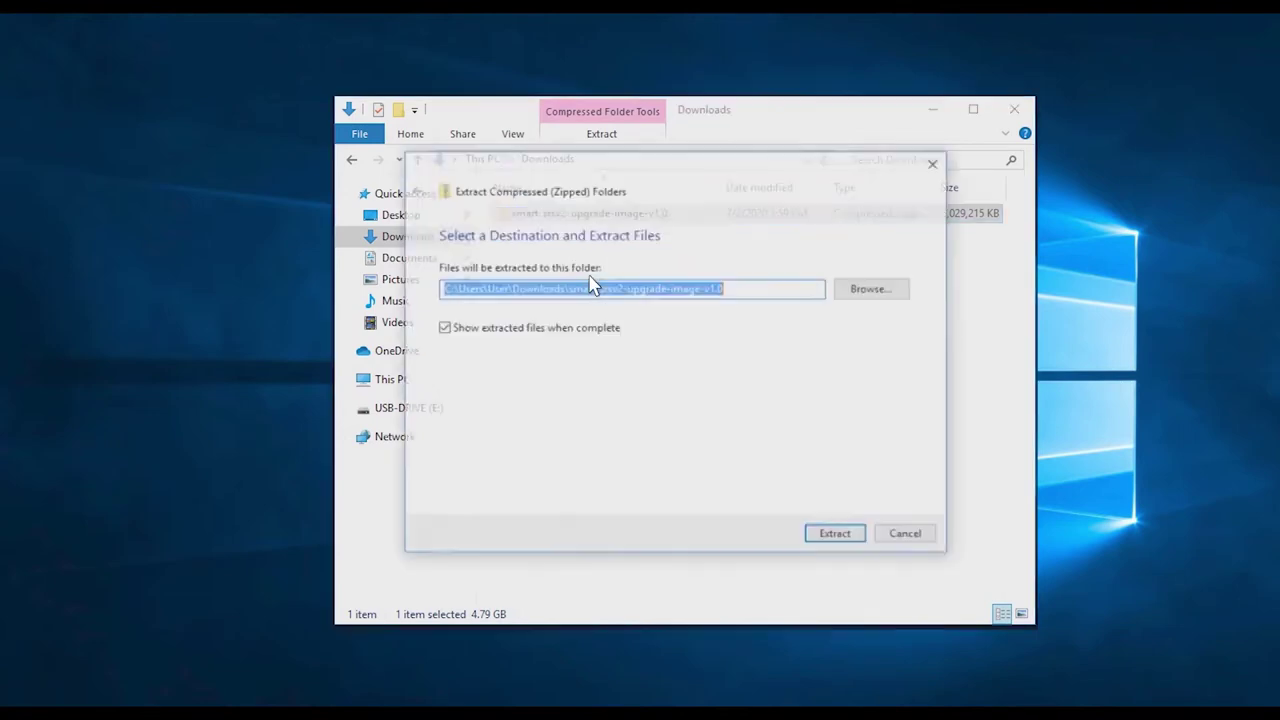
left_click(873, 292)
left_click(514, 498)
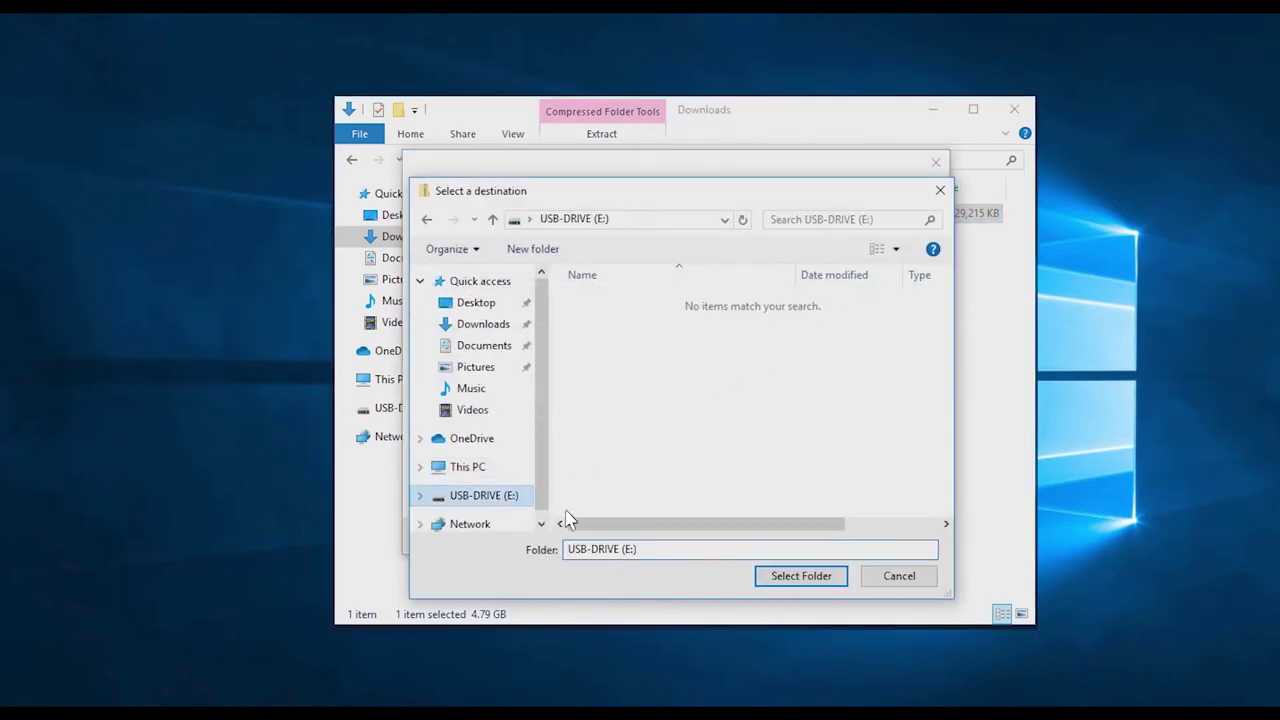
left_click(791, 577)
left_click(837, 536)
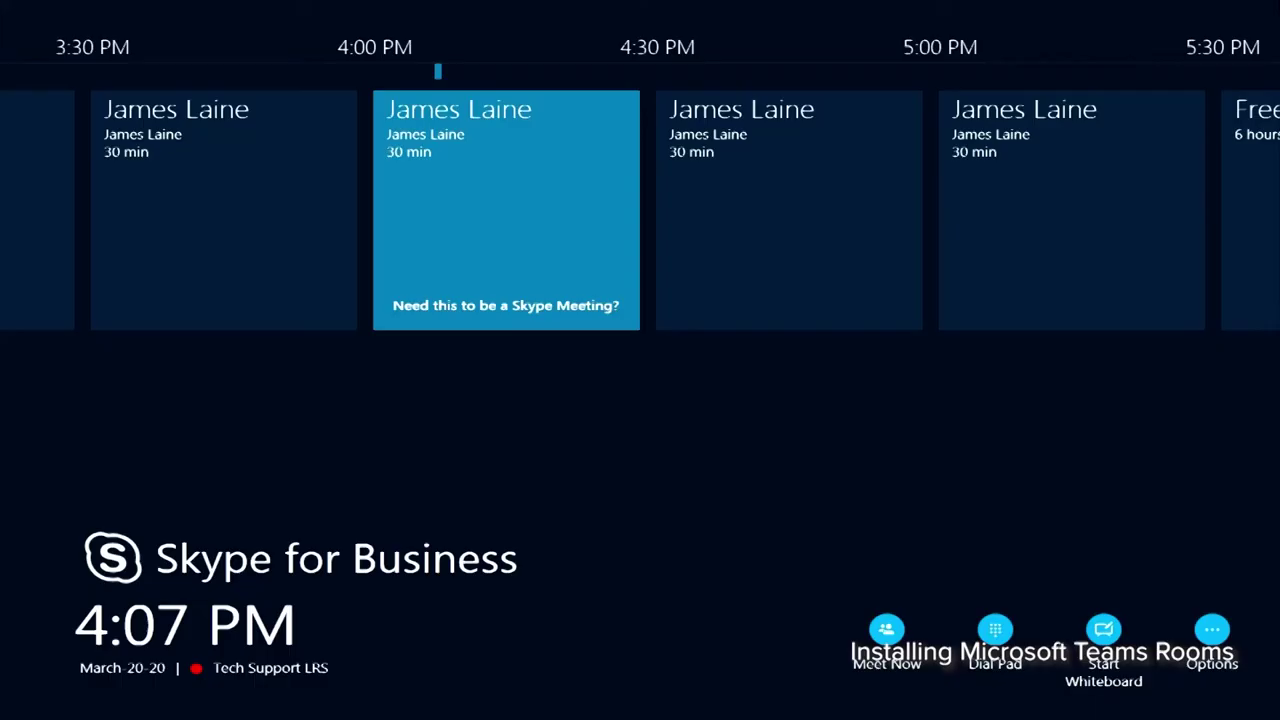
Step: Restart the room system from the console's Options menu and enter BIOS setup with Delete
left_click(1212, 629)
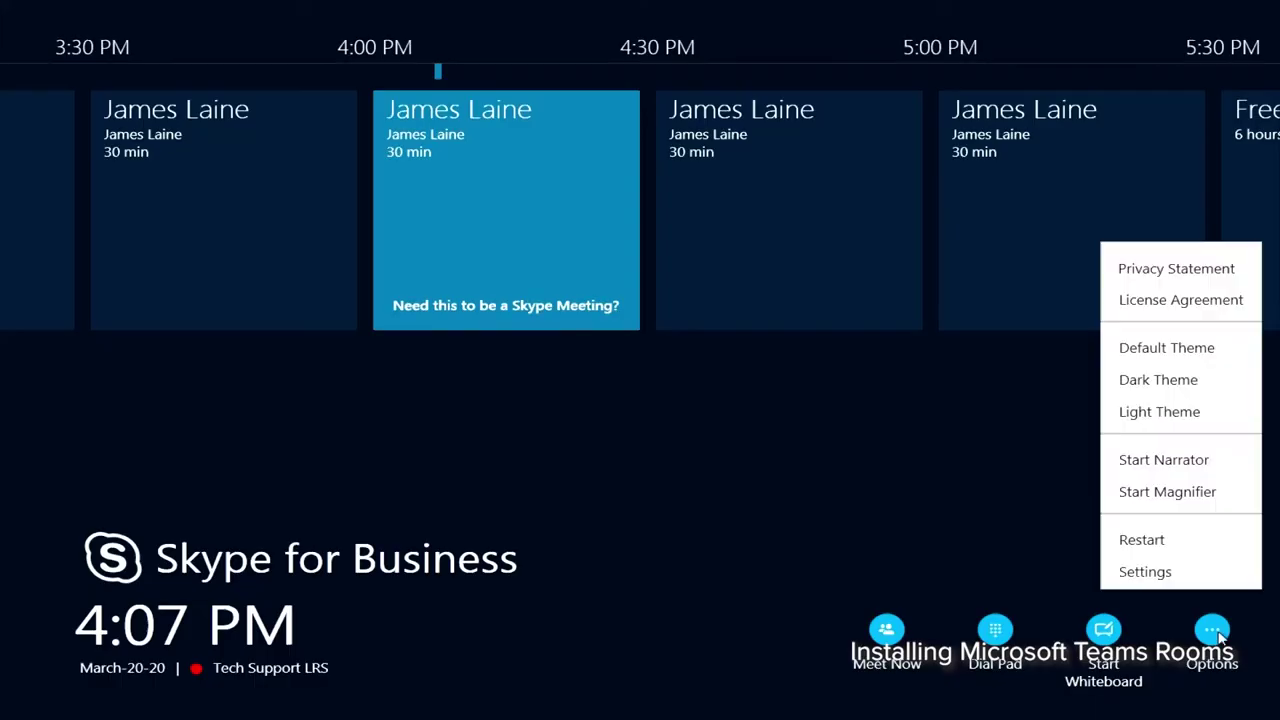
left_click(1166, 540)
left_click(675, 405)
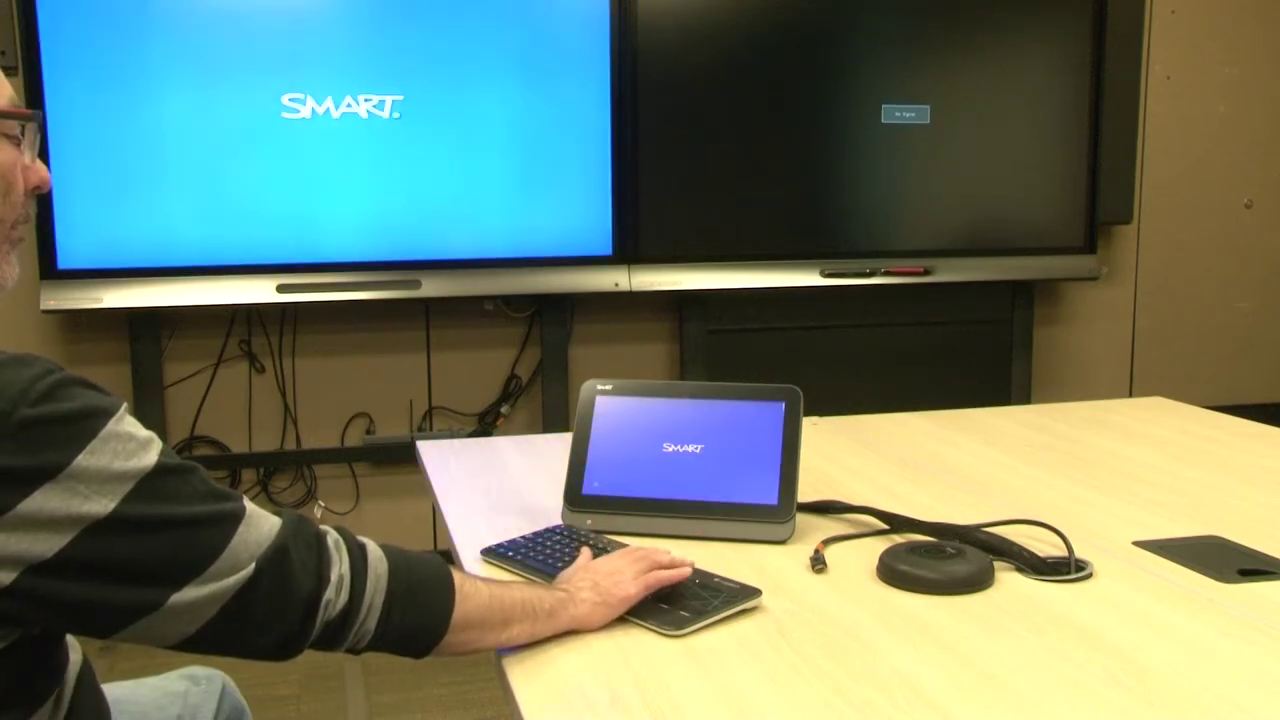
key("Delete")
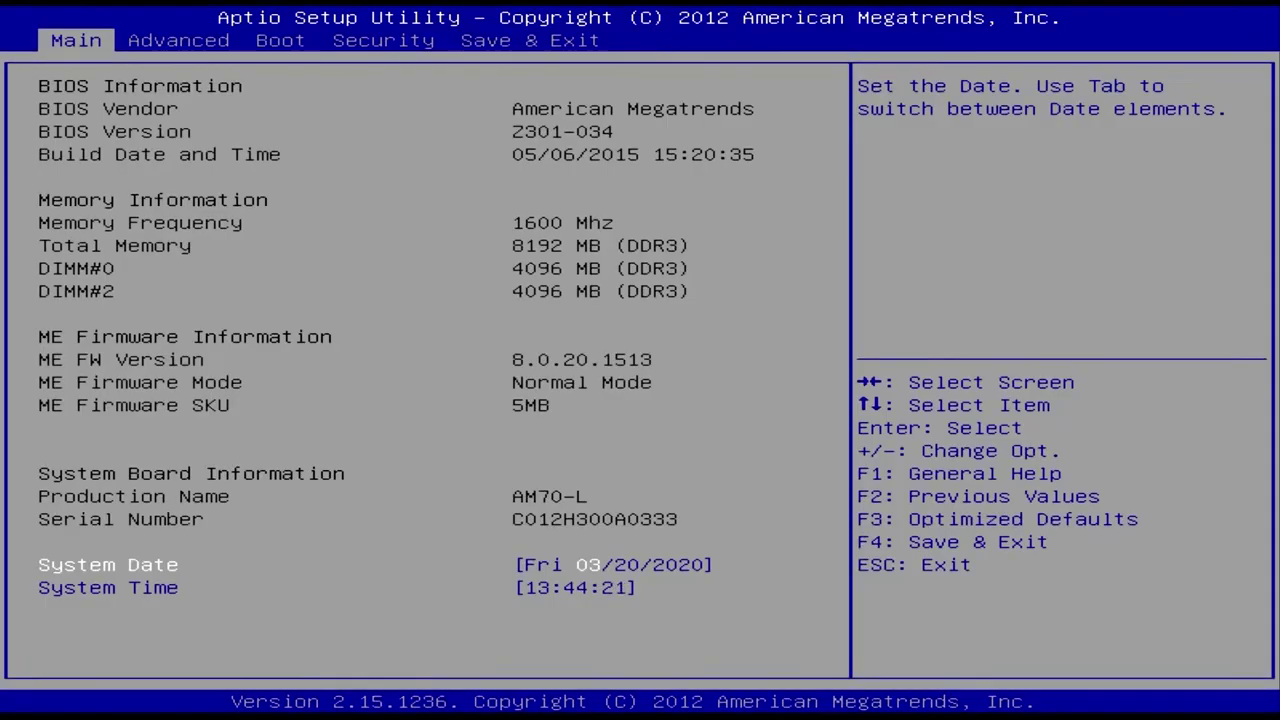
Step: Set Hard Drive BBS Boot Option #1 to Corsair Voyager GO, then save and exit with F4
key("Right")
key("Right")
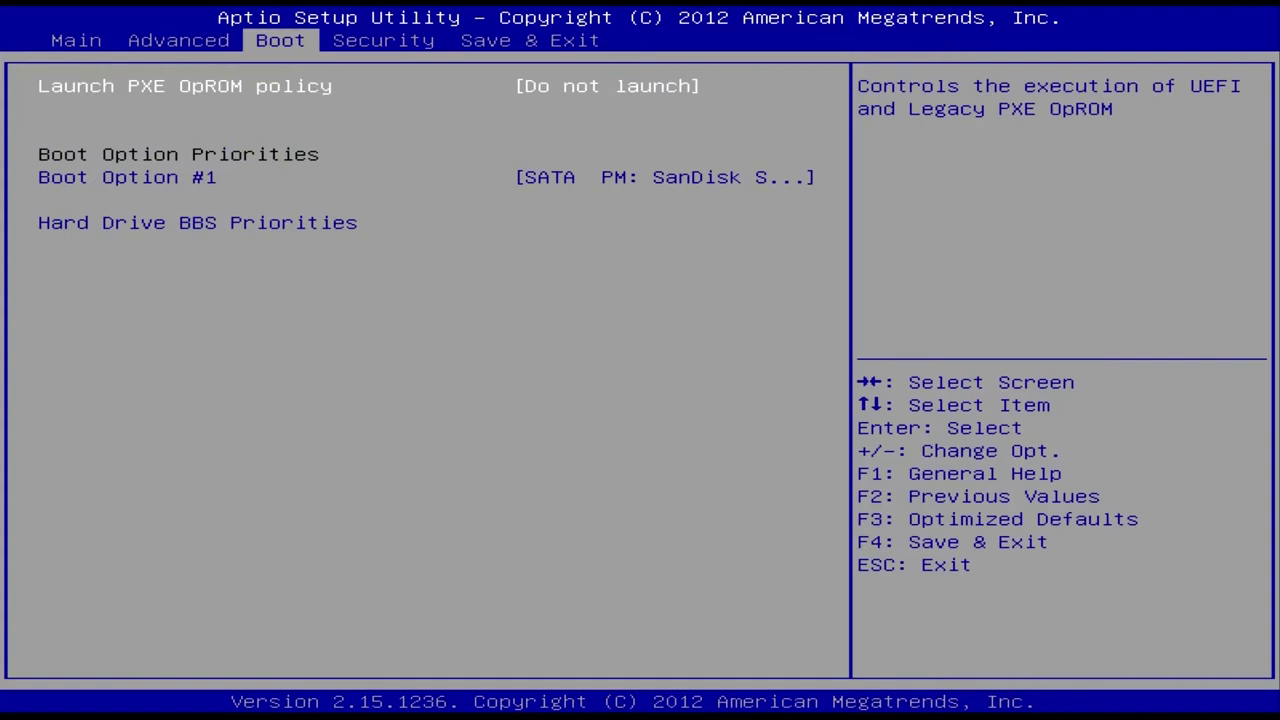
key("Down")
key("Down")
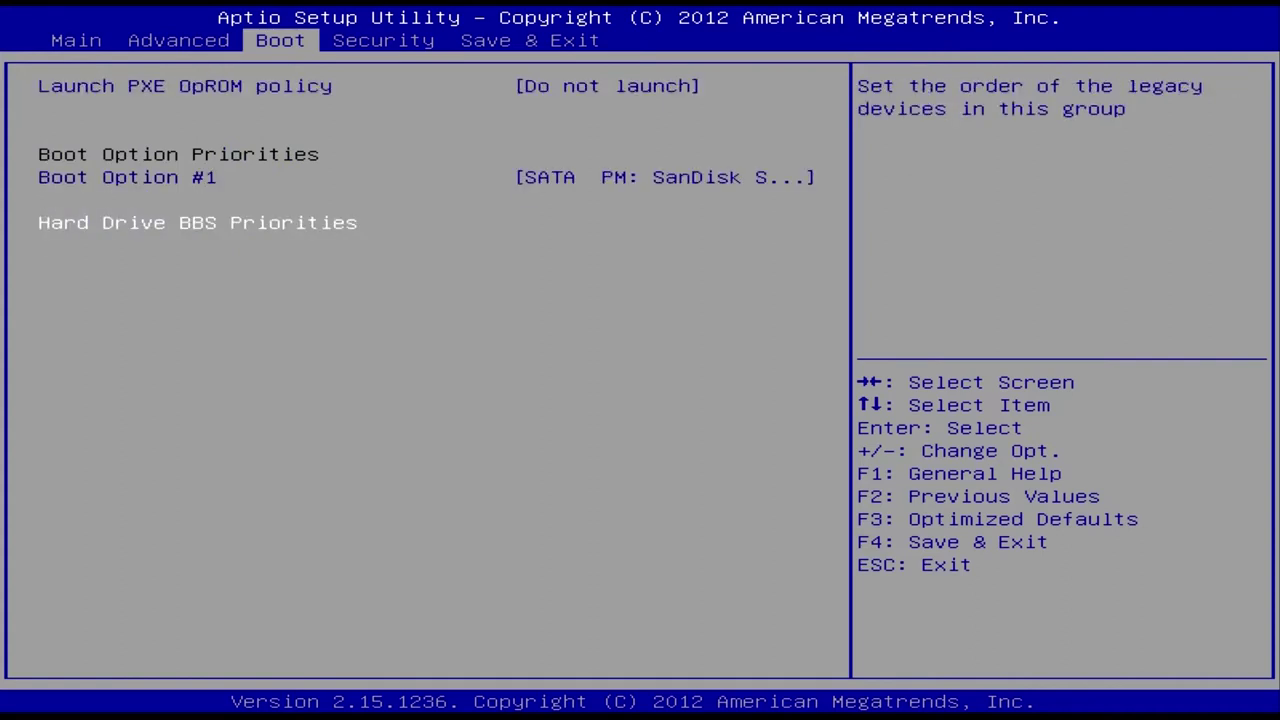
key("Return")
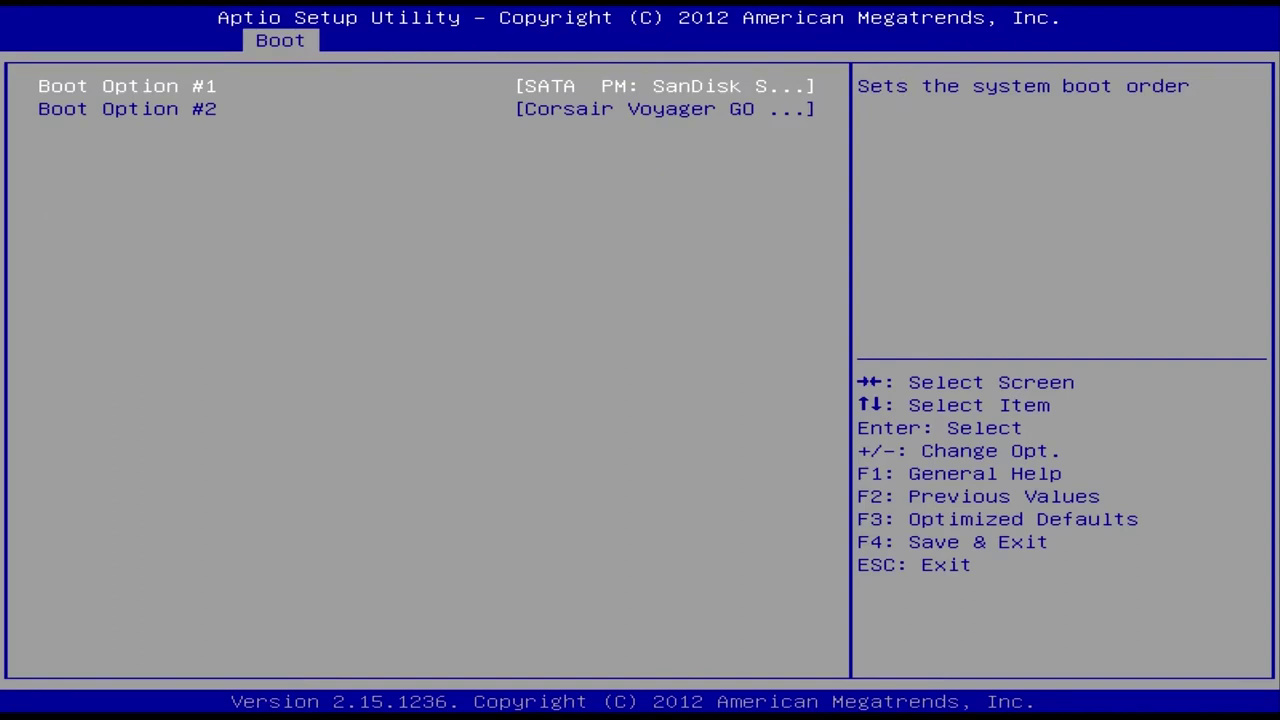
key("Return")
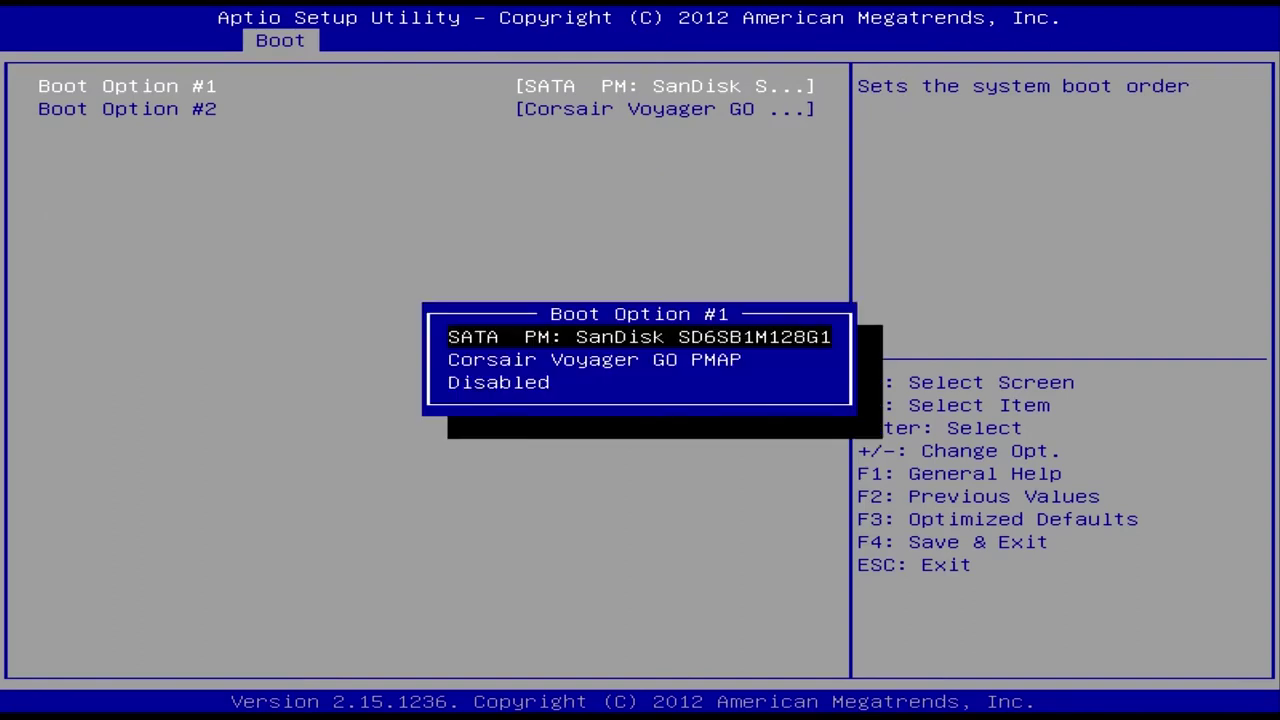
key("Down")
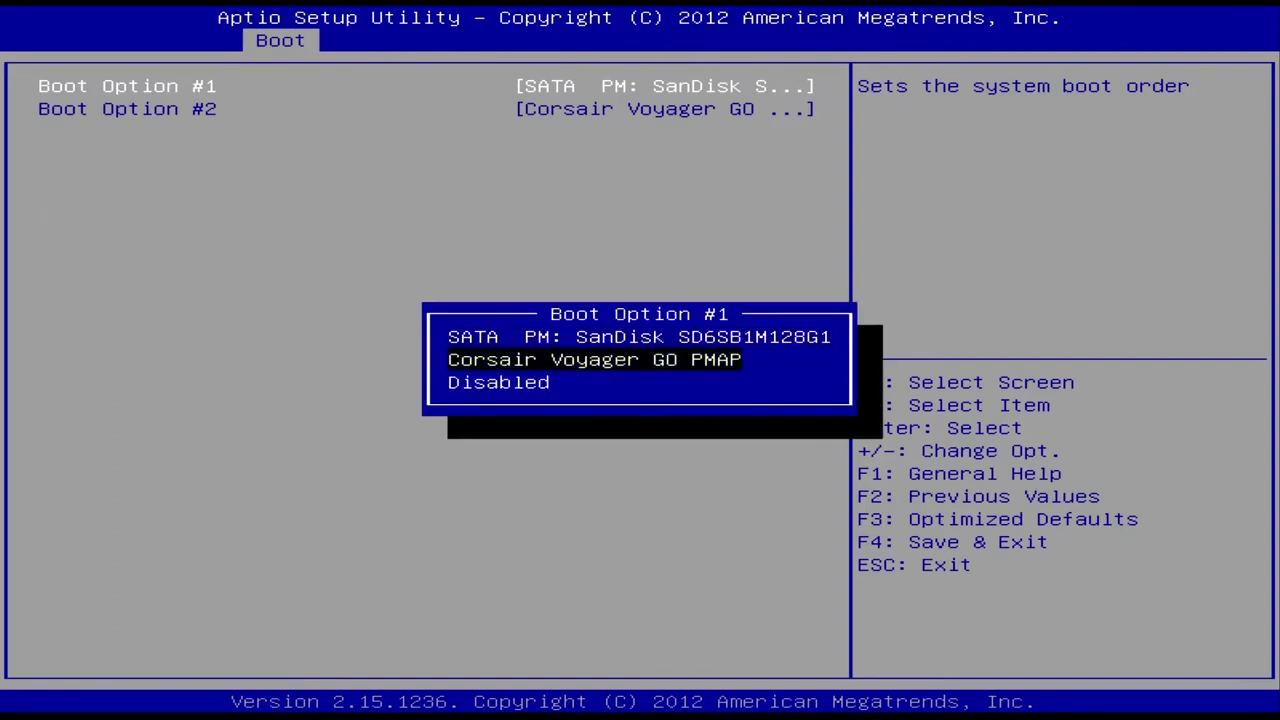
key("Return")
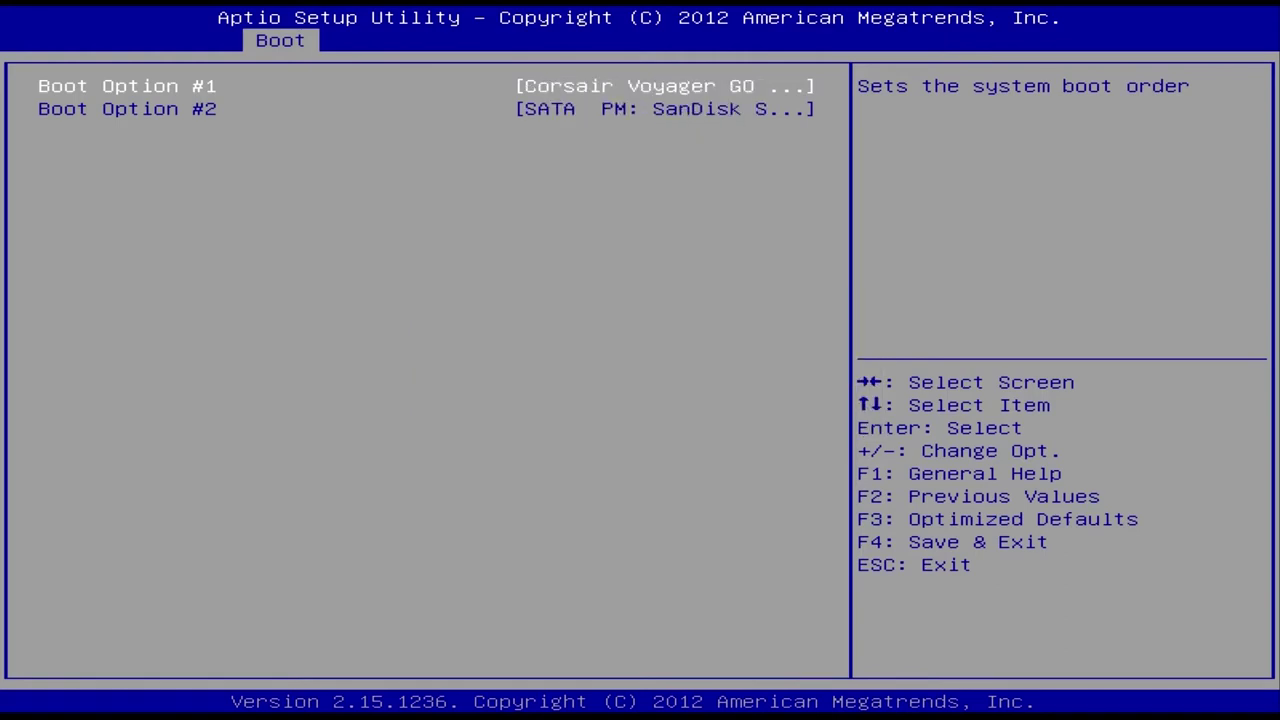
key("F4")
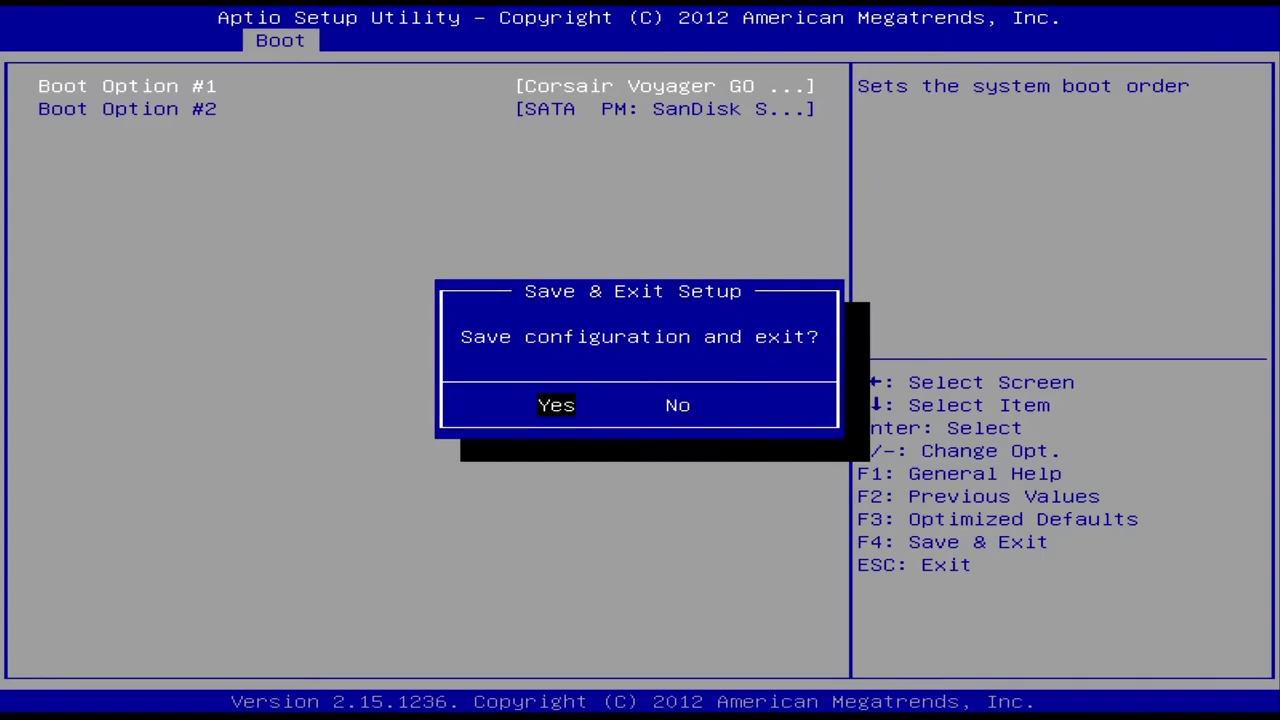
key("Return")
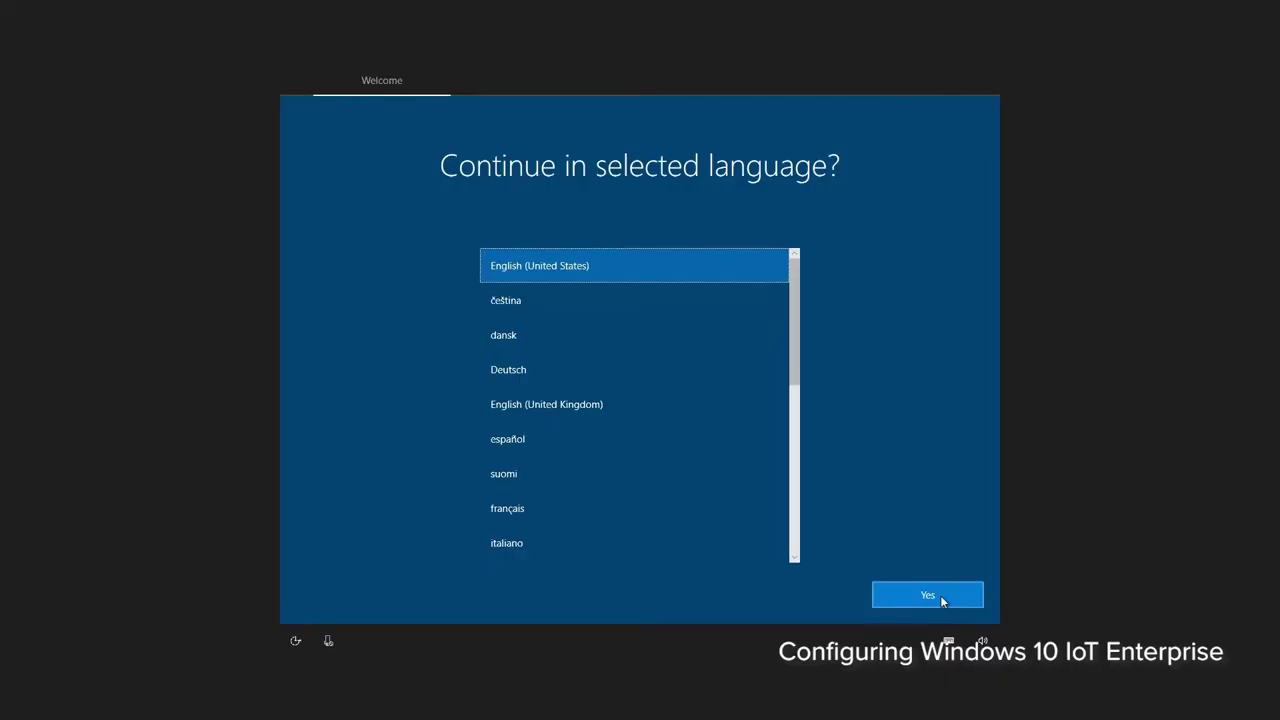
Step: Accept English (United States) and Canada, exit the Teams Rooms EULA, and sign in as Administrator
left_click(941, 598)
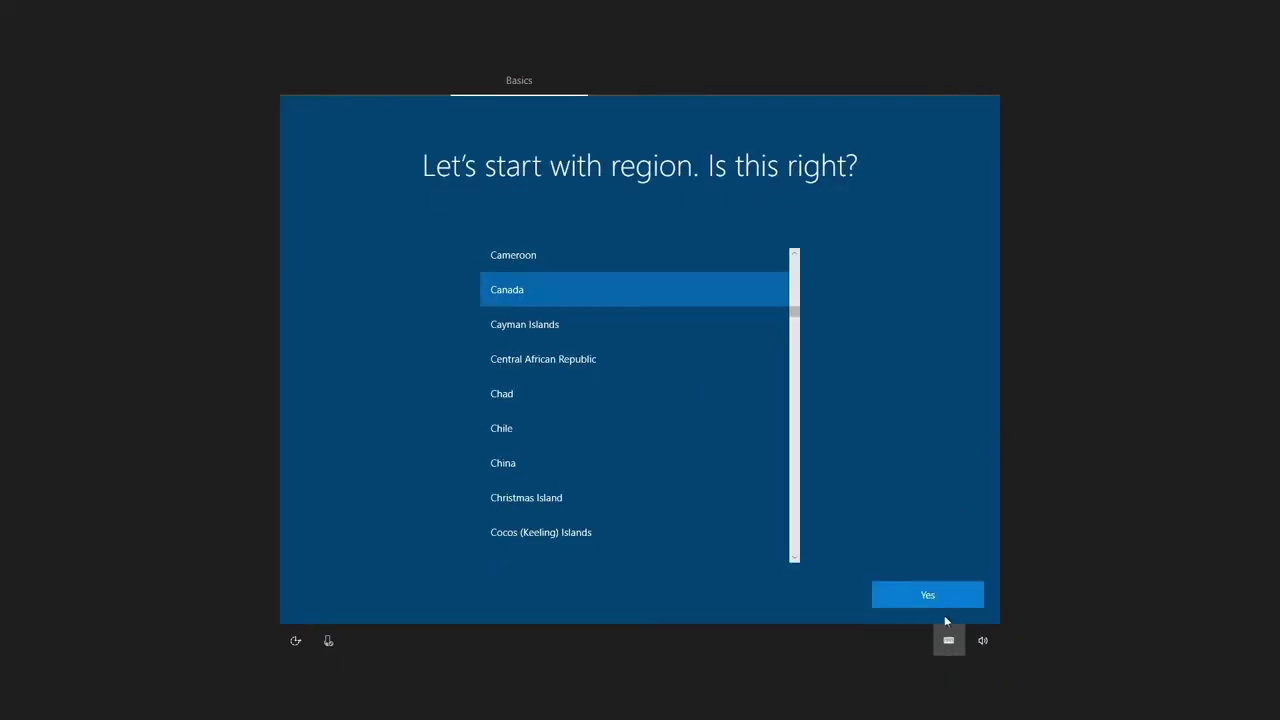
left_click(944, 598)
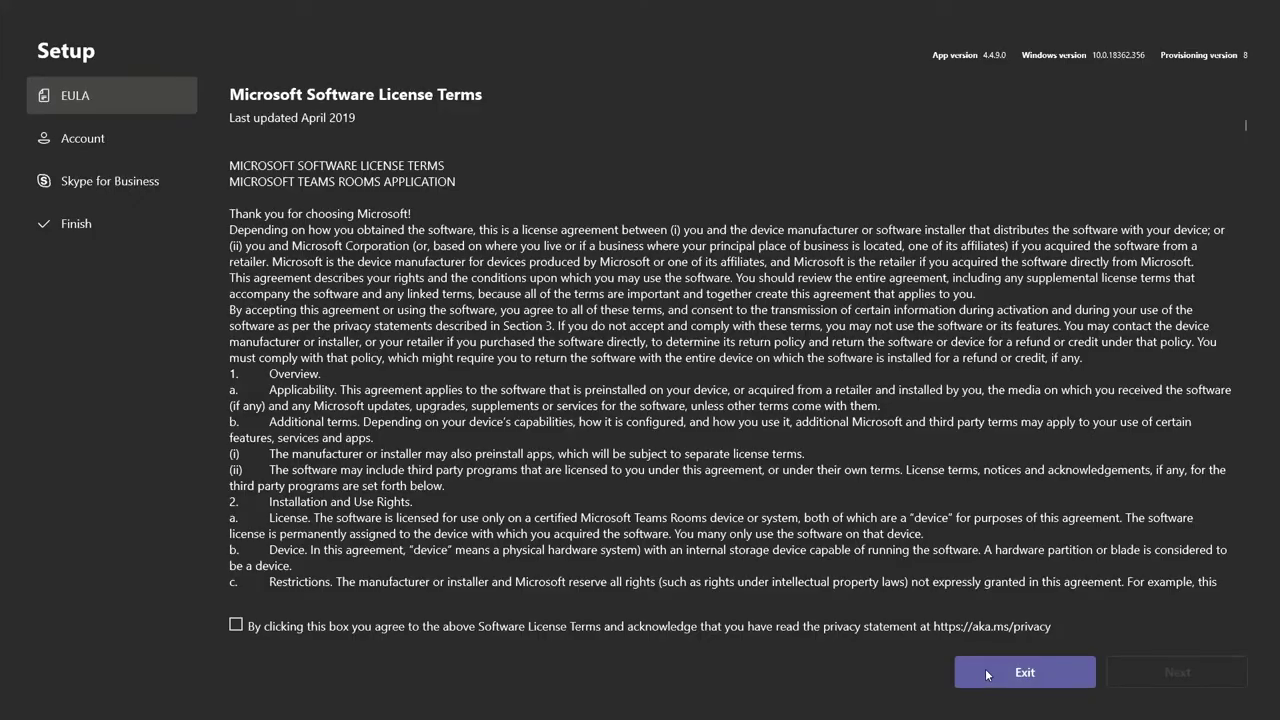
left_click(986, 664)
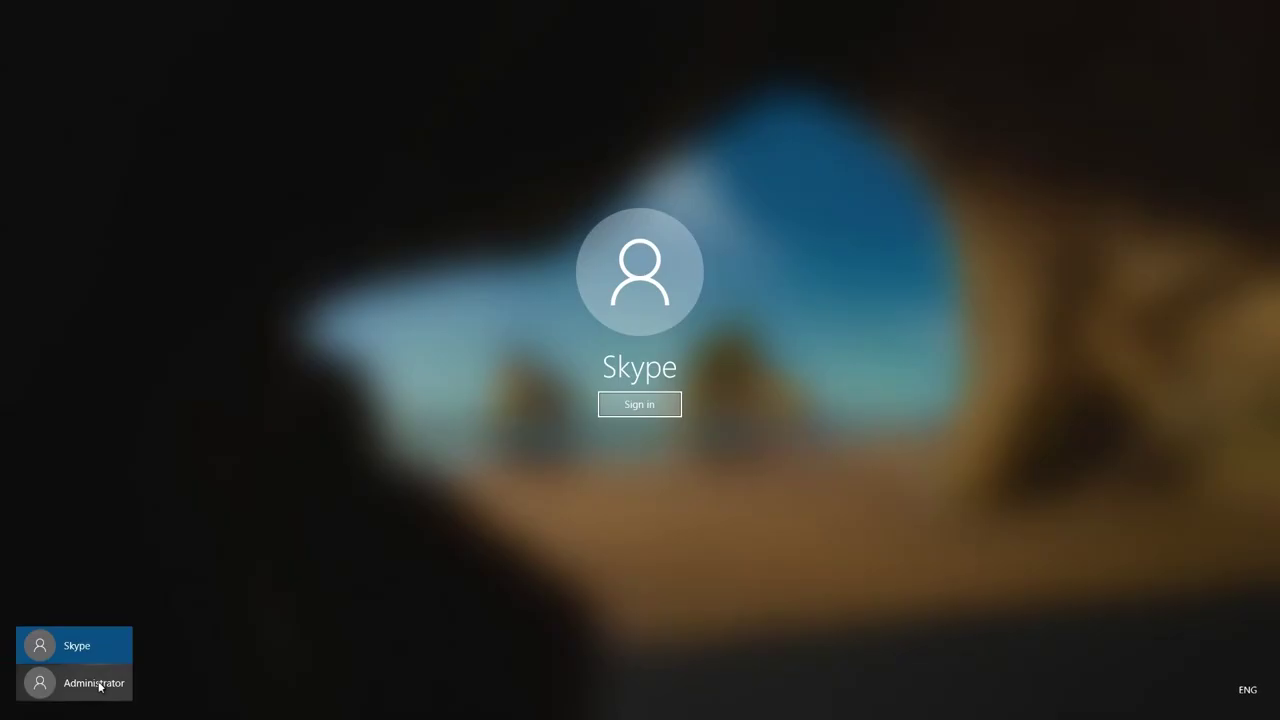
left_click(99, 687)
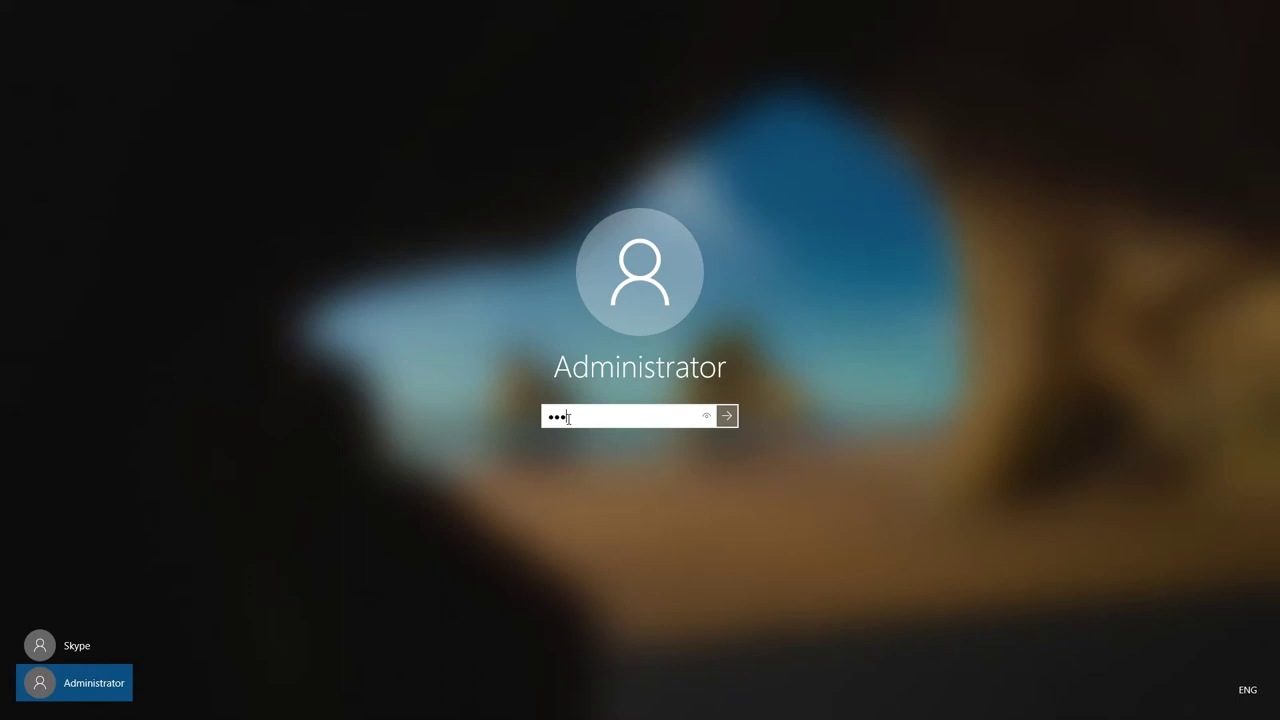
left_click(733, 420)
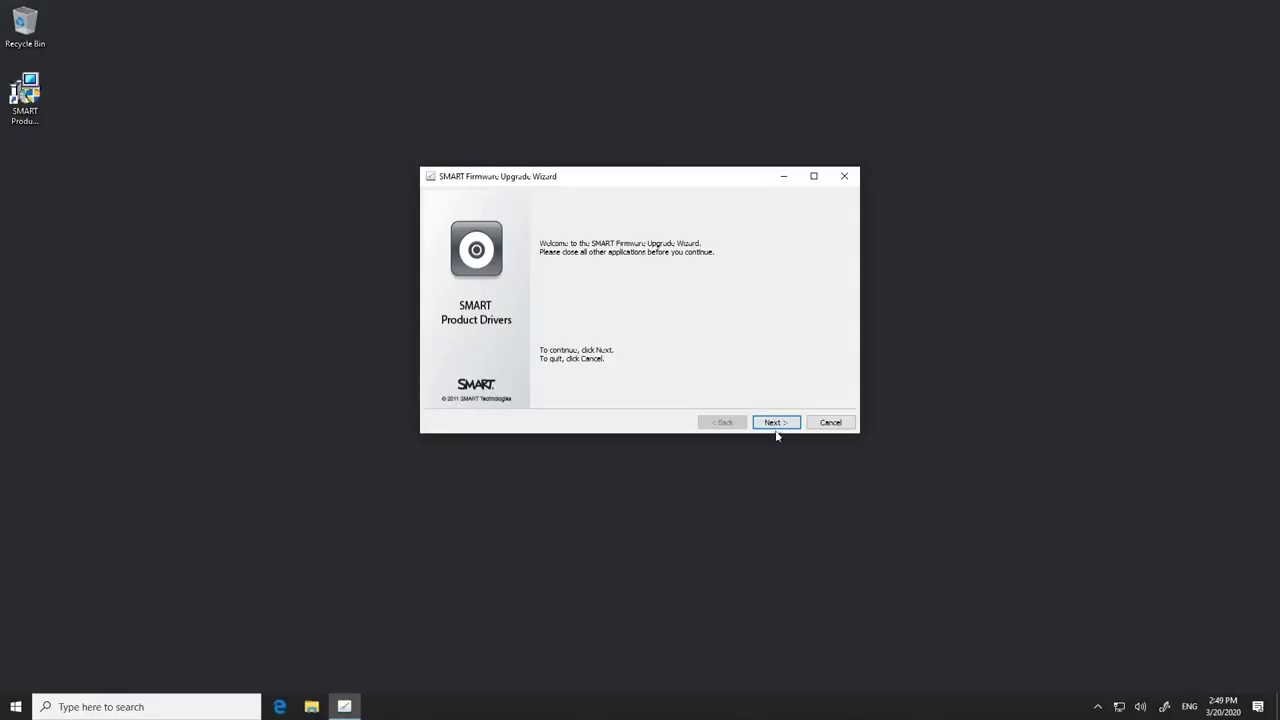
Step: Advance the SMART Firmware Upgrade Wizard past its welcome page to scan connected devices
left_click(777, 424)
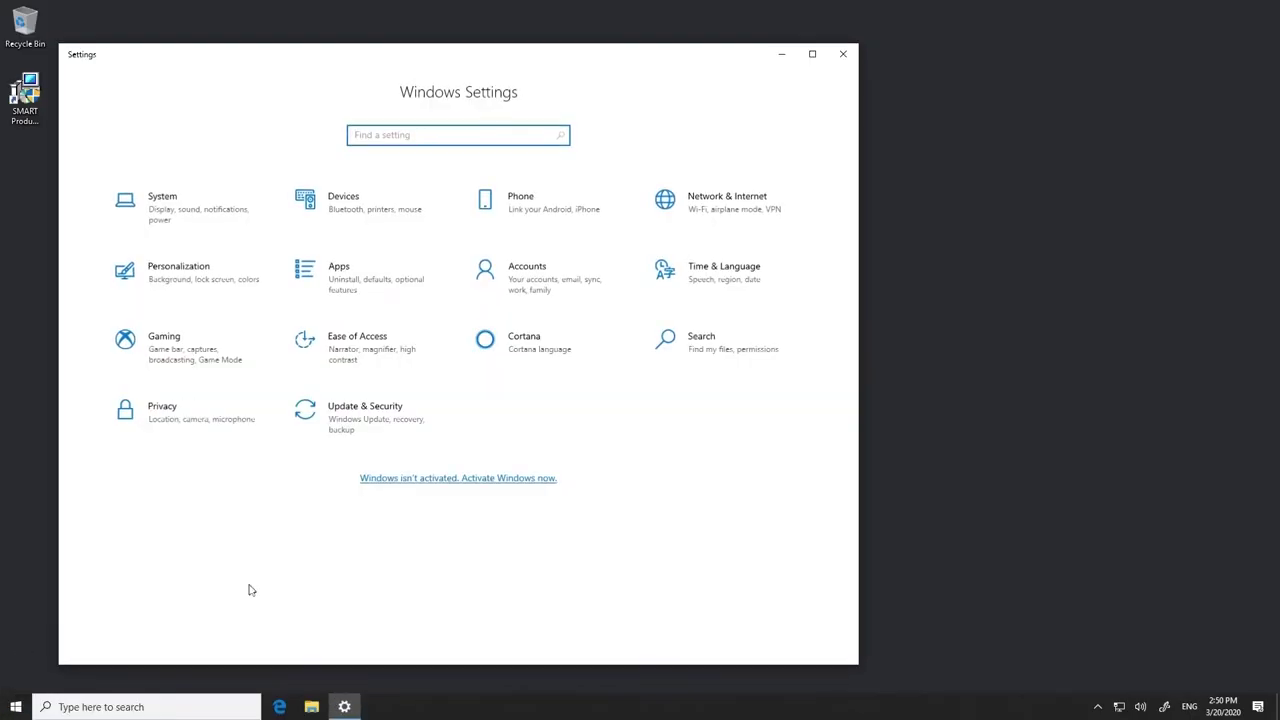
Step: Identify the displays, move display 3 left of 1 and display 2 beside them, applying the 2, 3, 1 layout
left_click(786, 289)
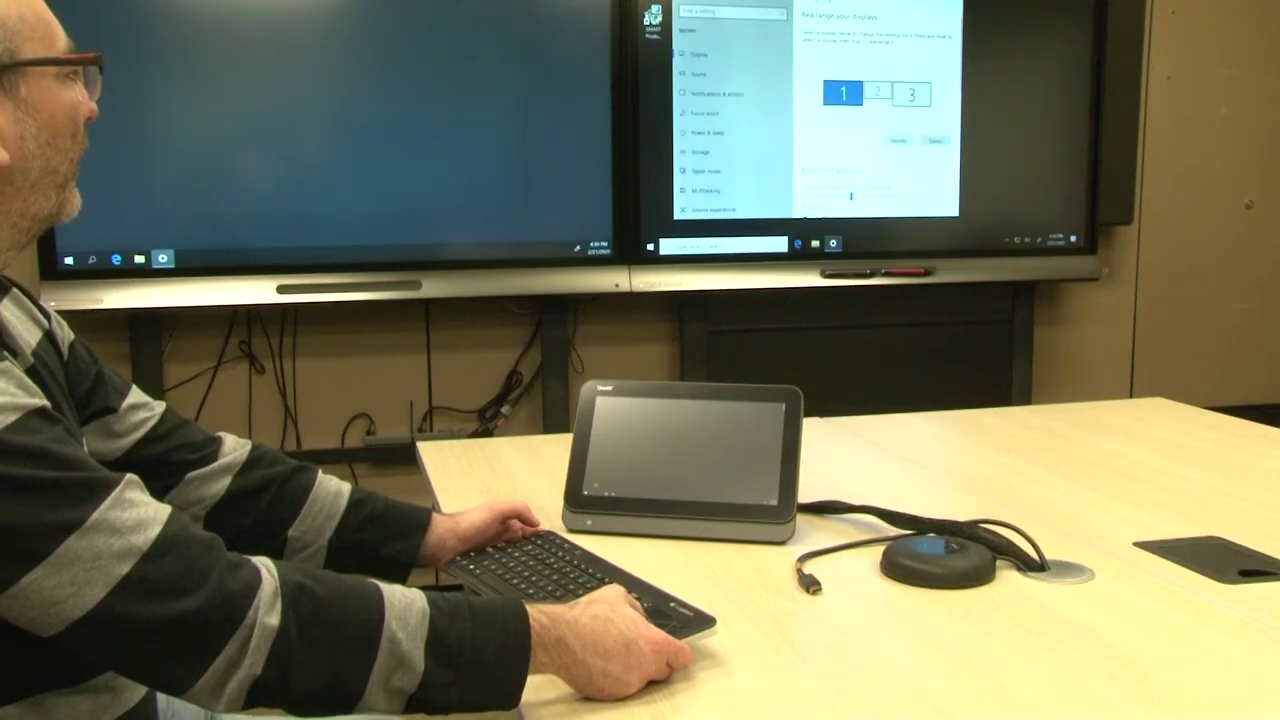
left_click(898, 140)
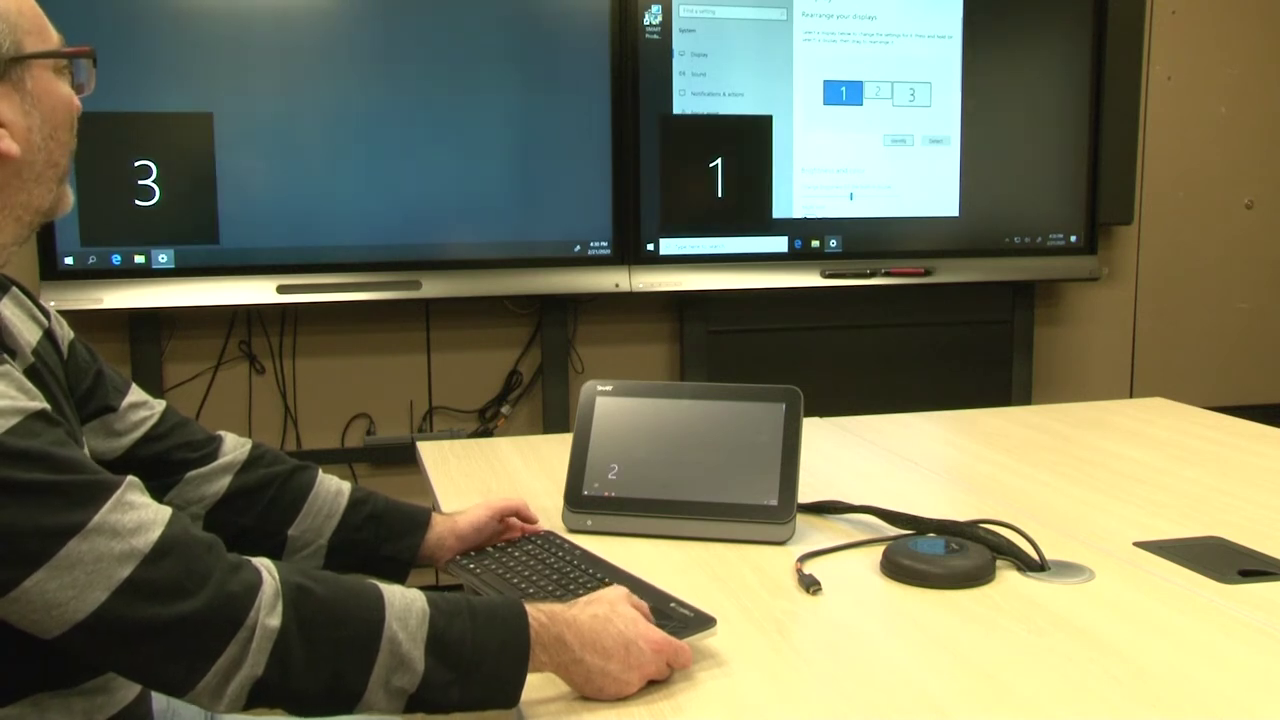
left_click_drag(911, 94, 843, 93)
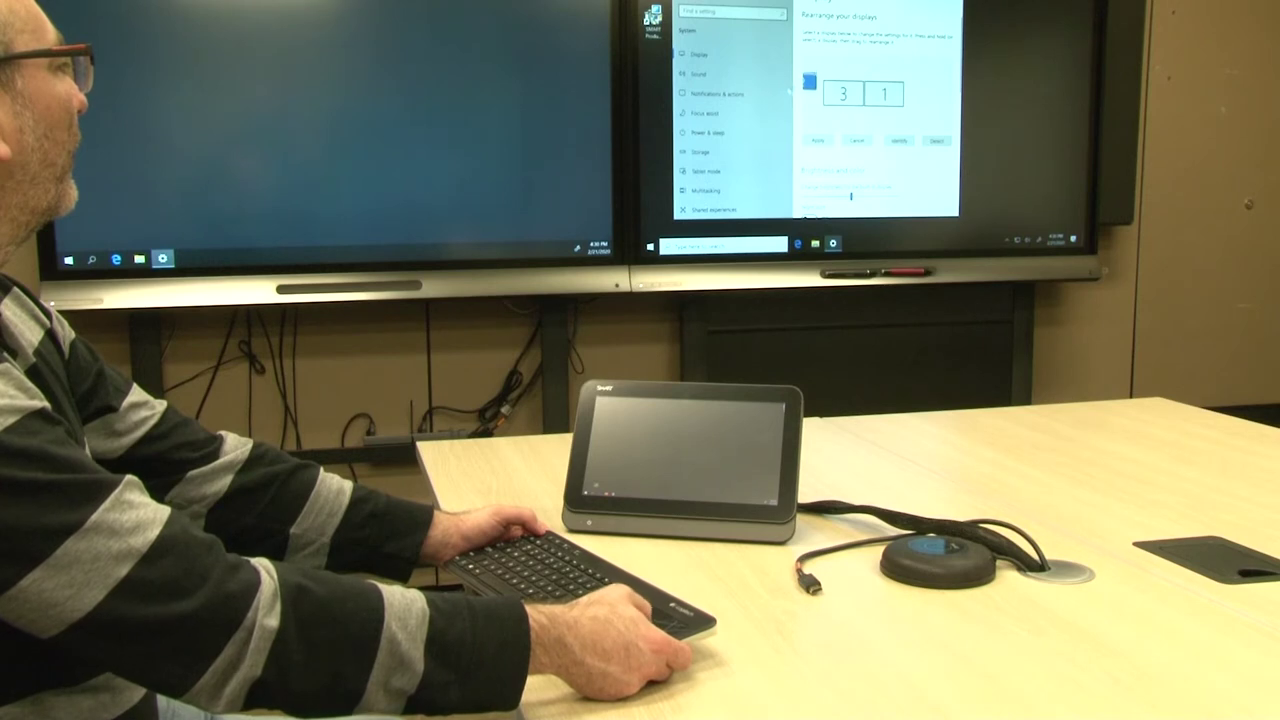
left_click(818, 140)
left_click_drag(816, 90, 837, 90)
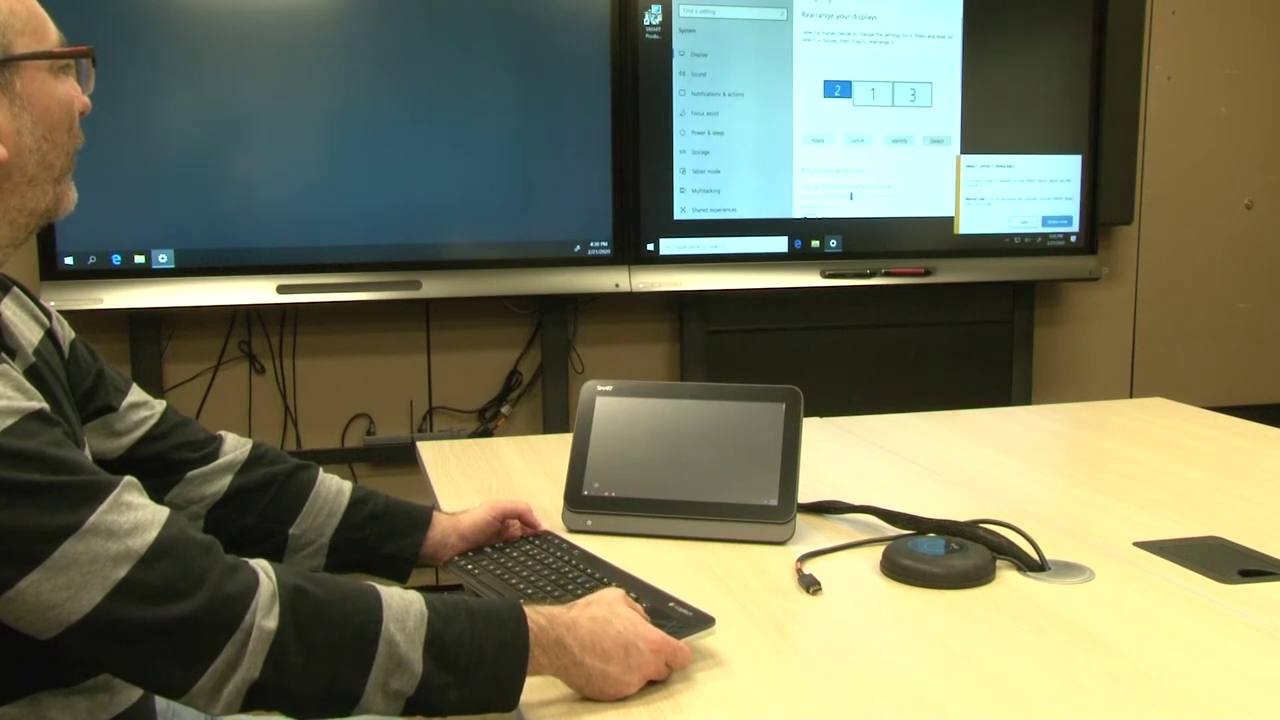
left_click(818, 140)
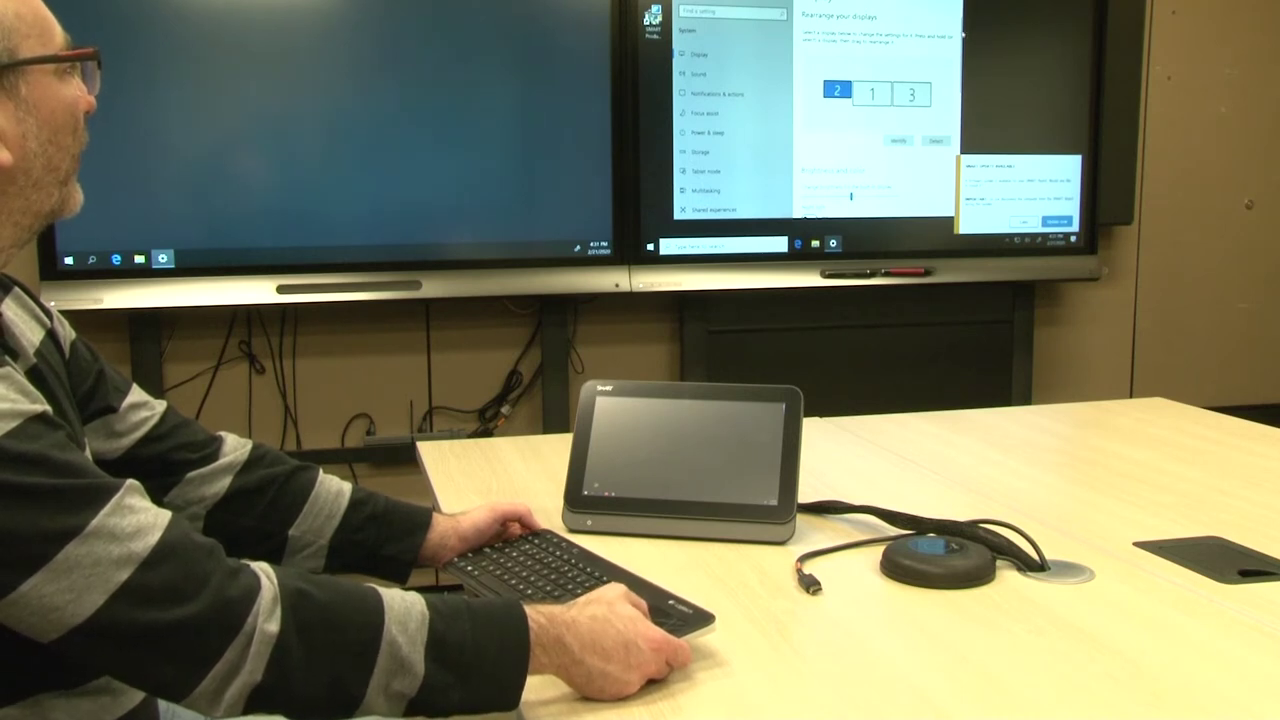
scroll(963, 35, "down", 5)
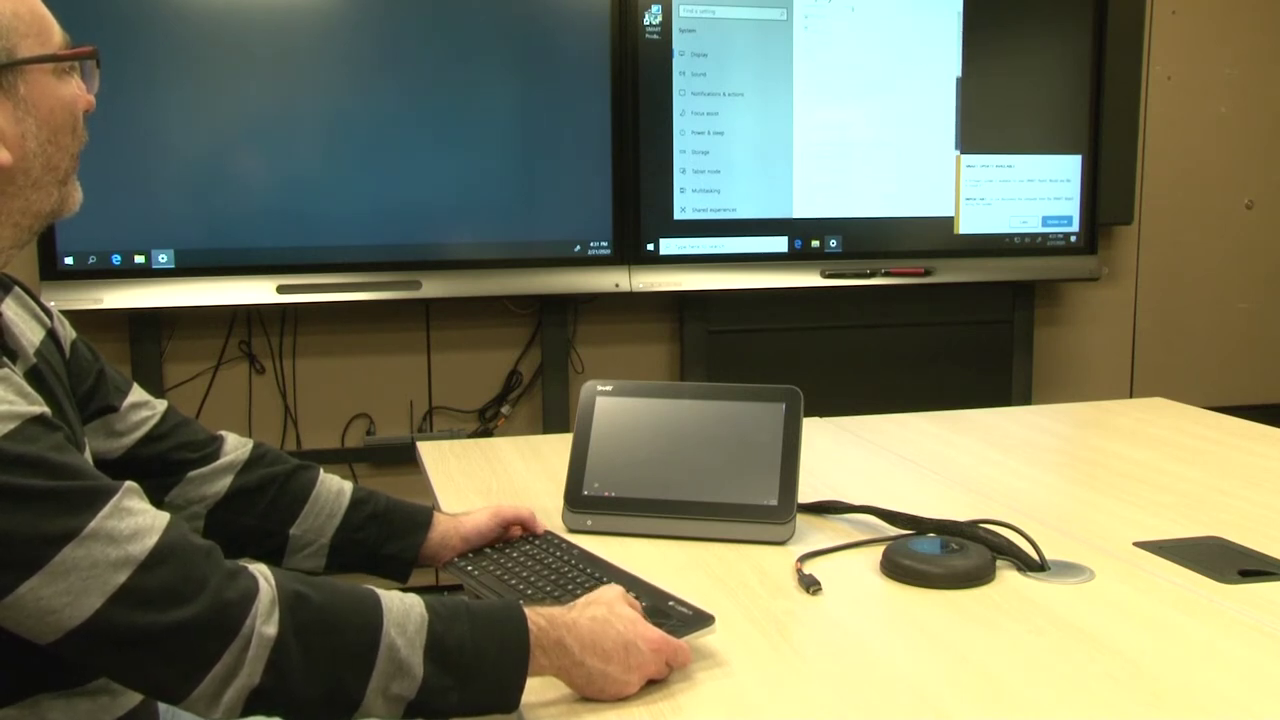
scroll(875, 110, "down", 3)
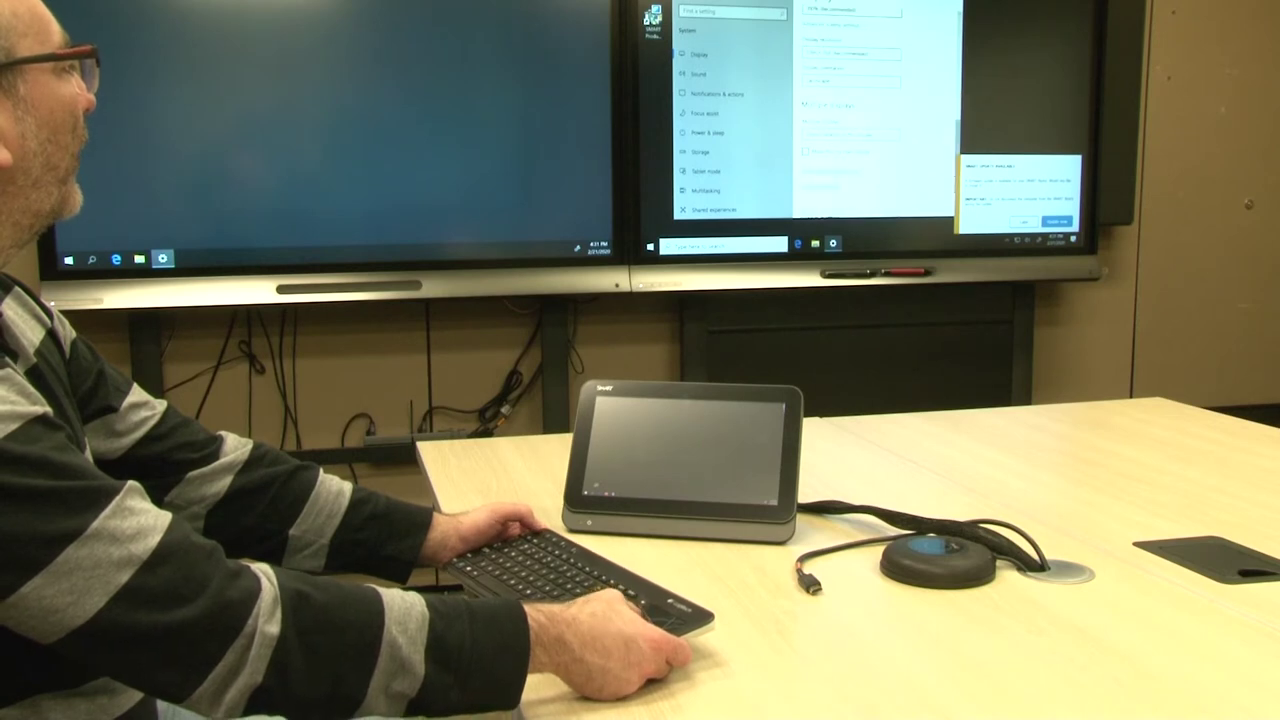
key("Return")
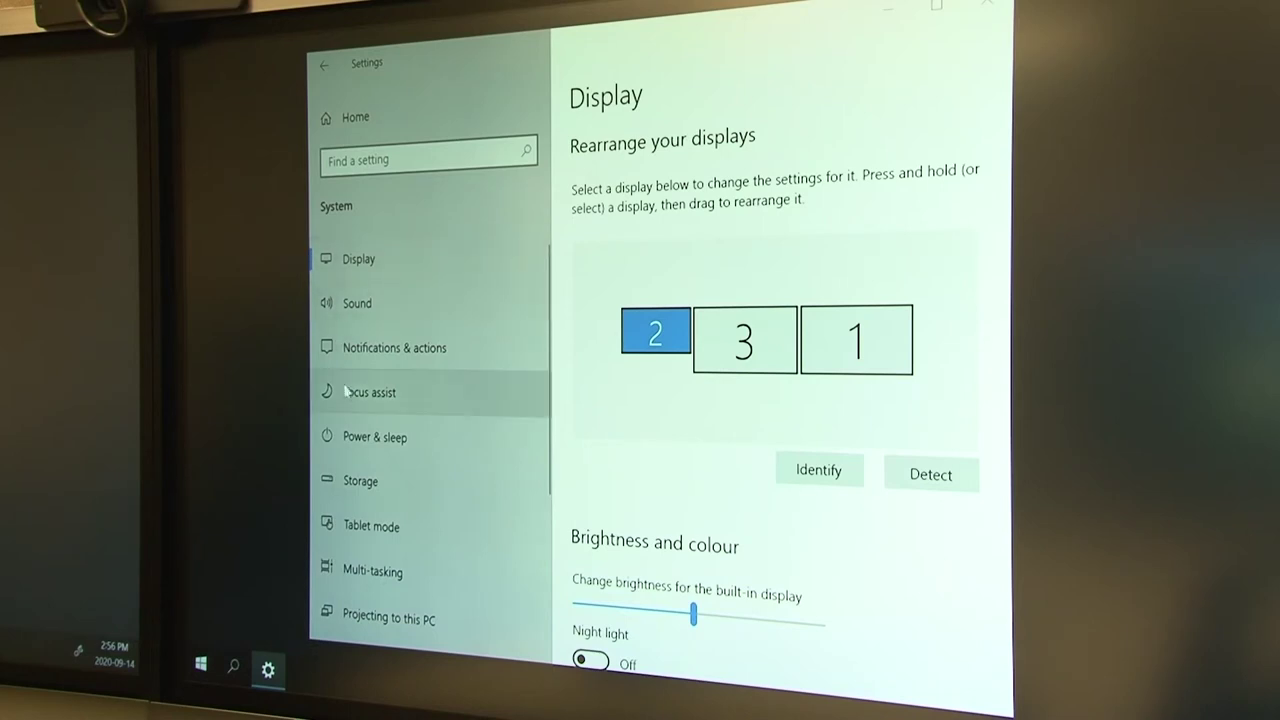
Step: Confirm SMART SRSv2 Power Plan Gen5 is the selected plan in Power Options, then close it
left_click(366, 438)
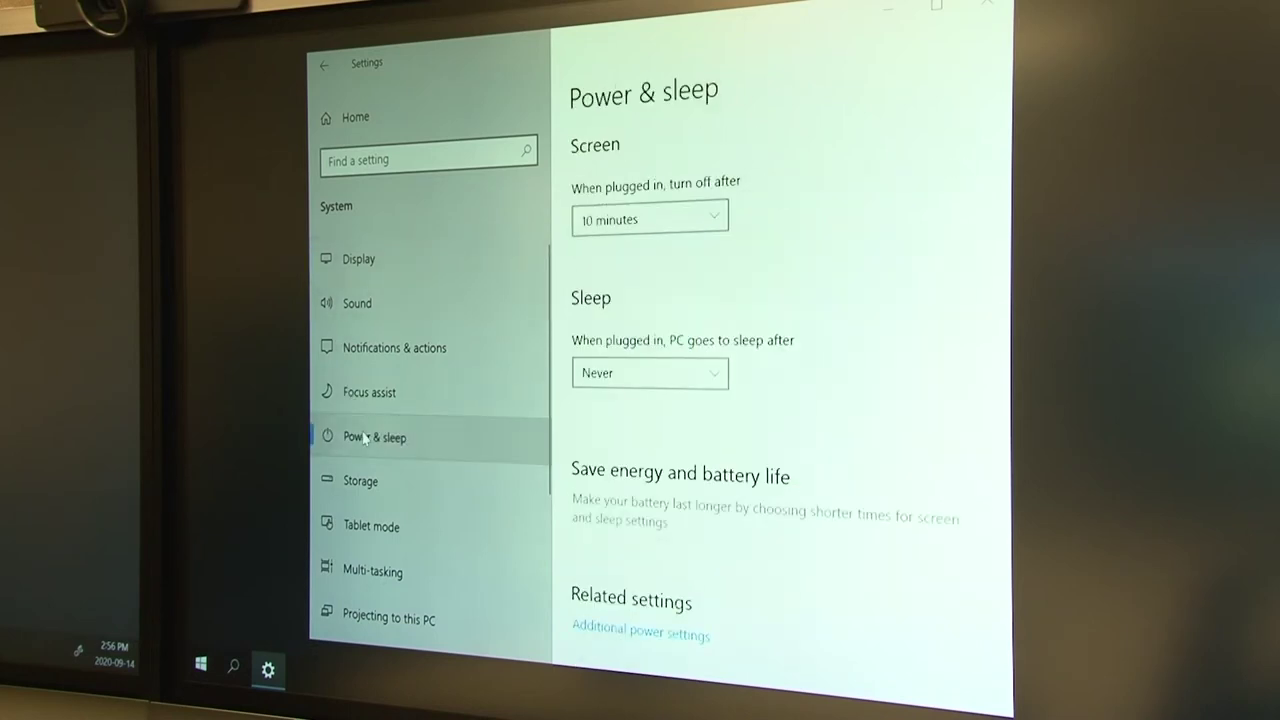
left_click(624, 630)
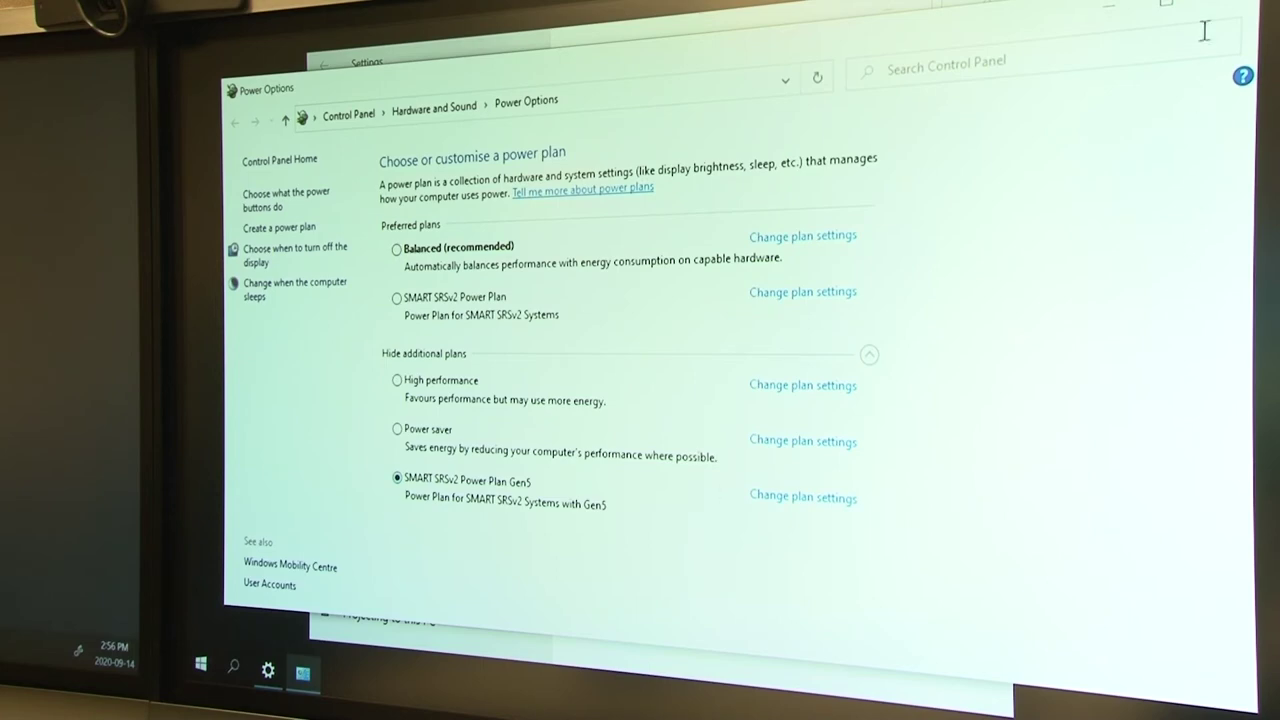
left_click(1228, 8)
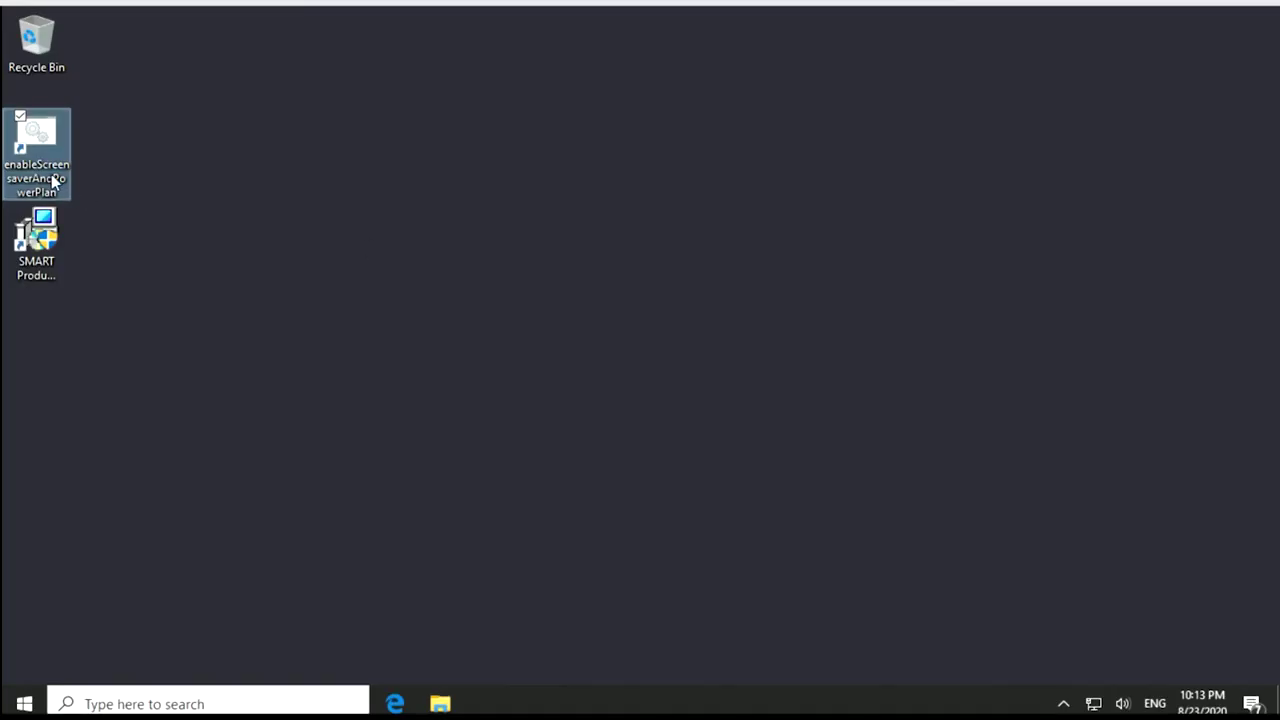
Step: Run the enableScreensaverAndPowerPlan desktop shortcut and approve the User Account Control prompt
double_click(44, 136)
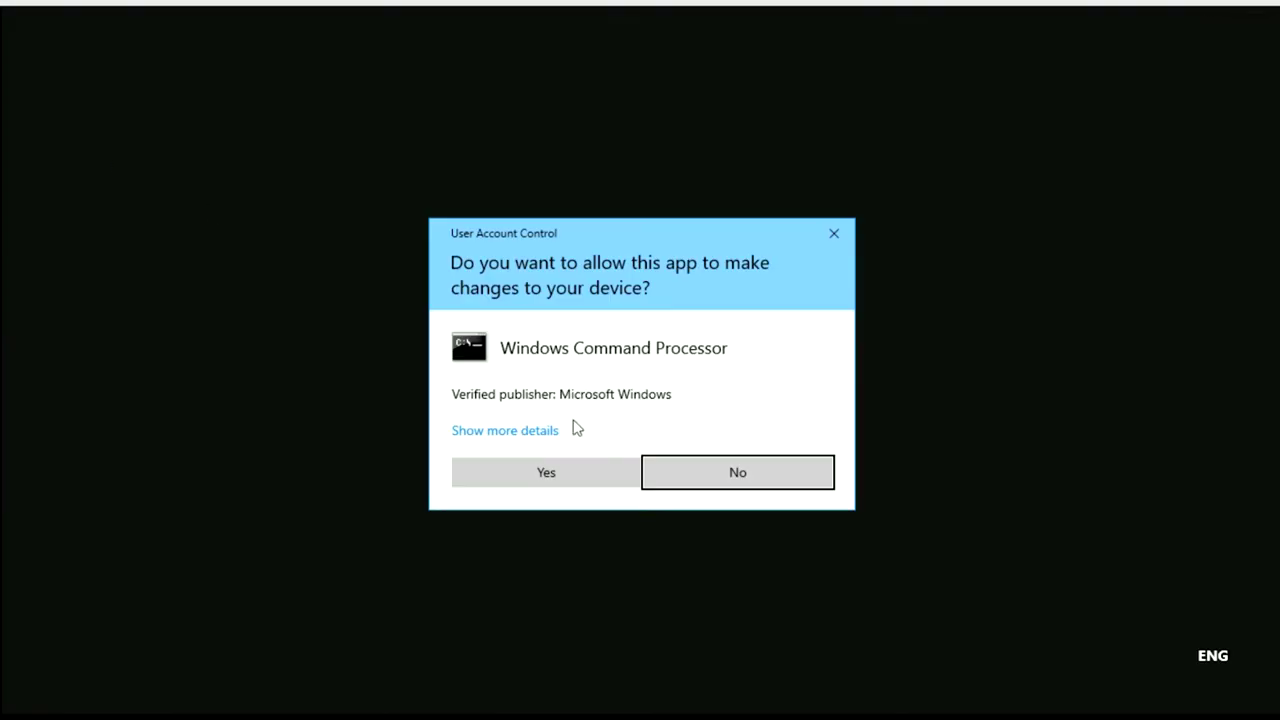
left_click(545, 473)
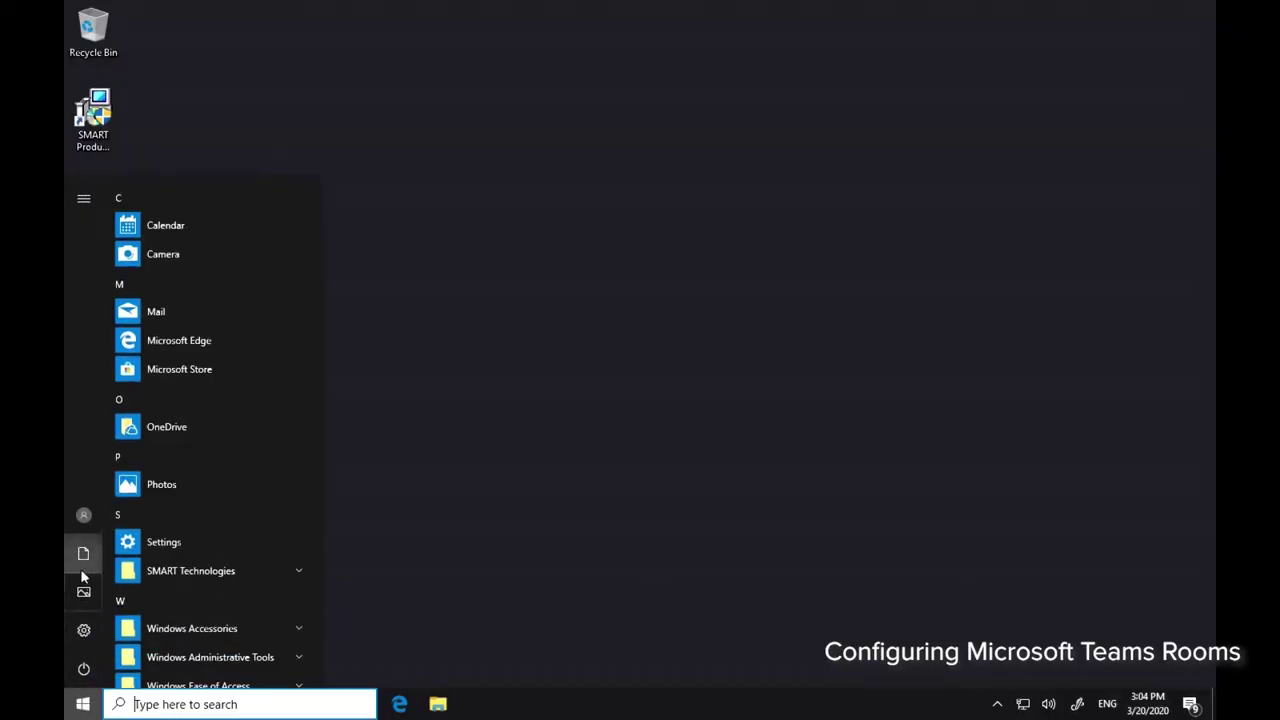
Step: Switch to the Skype user, sign in, and accept the Teams Rooms license terms
left_click(86, 518)
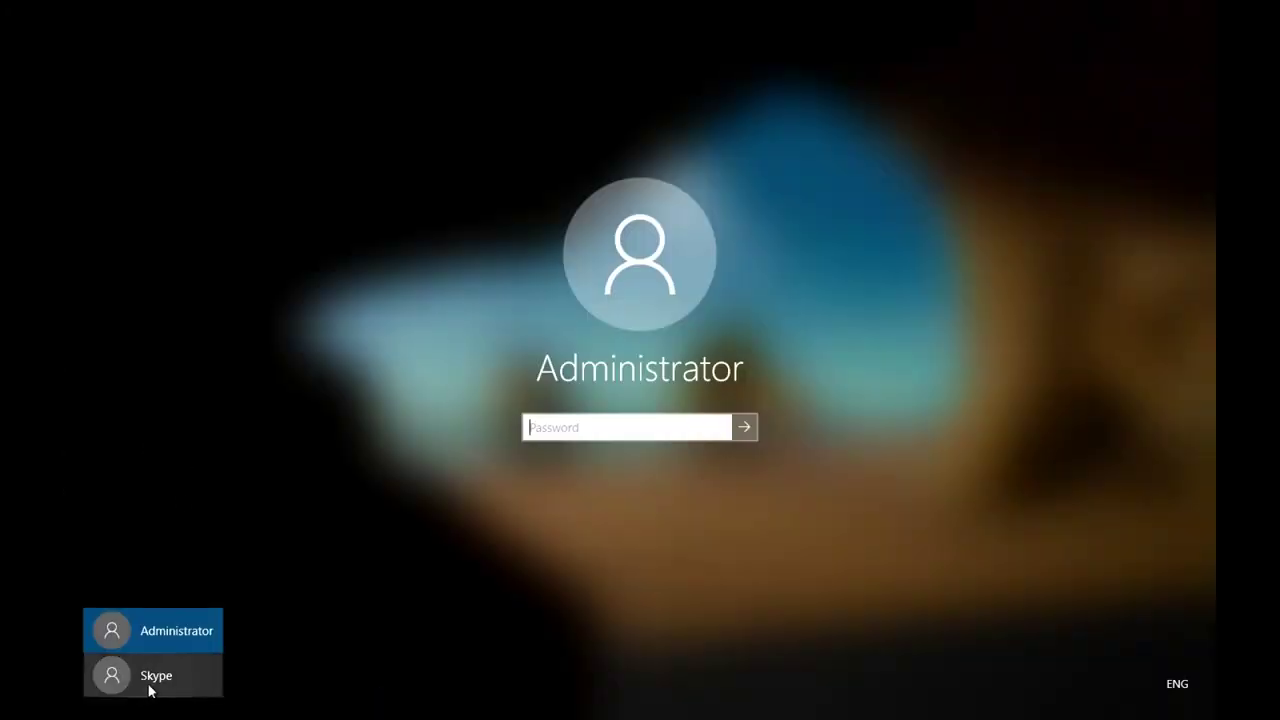
left_click(142, 689)
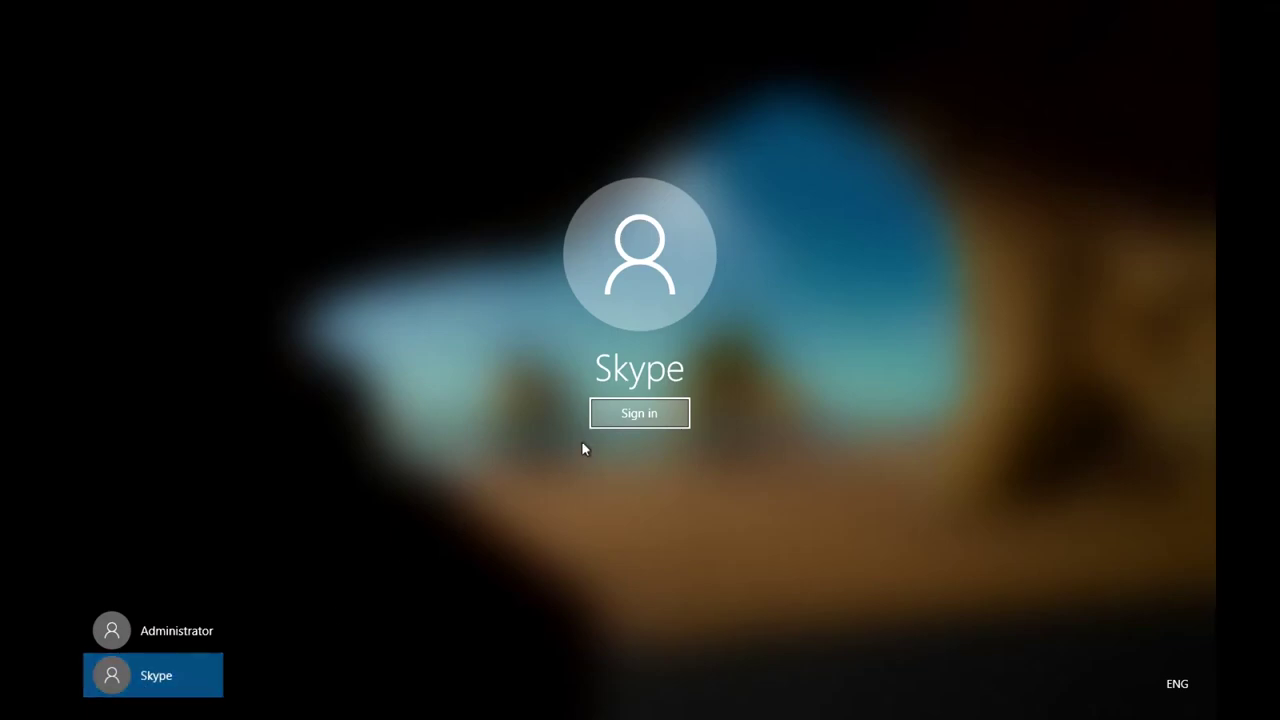
left_click(620, 414)
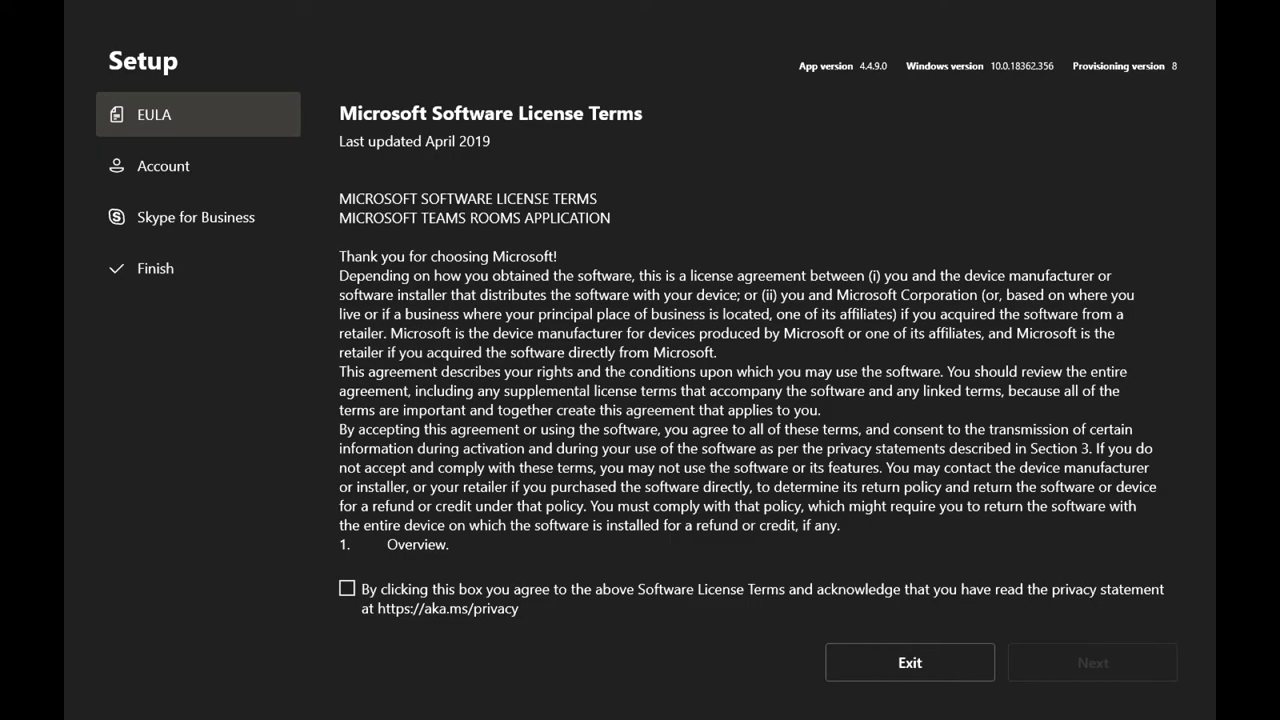
left_click(346, 589)
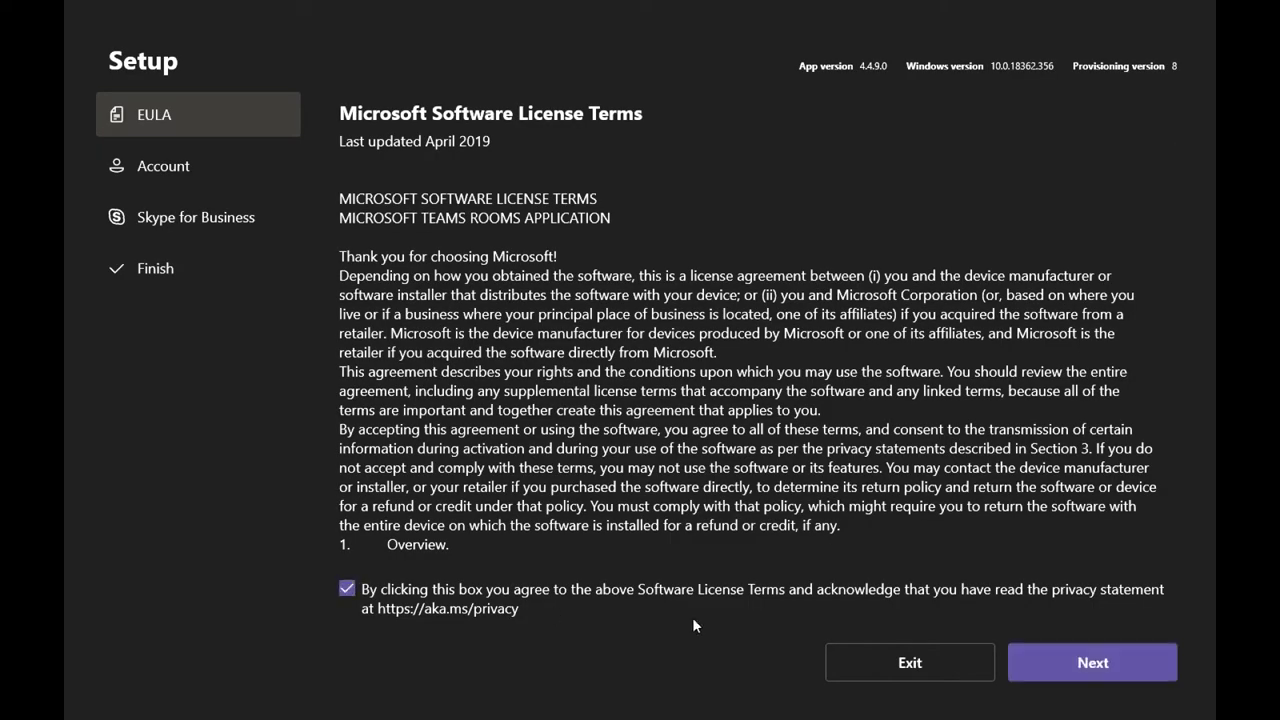
left_click(1064, 665)
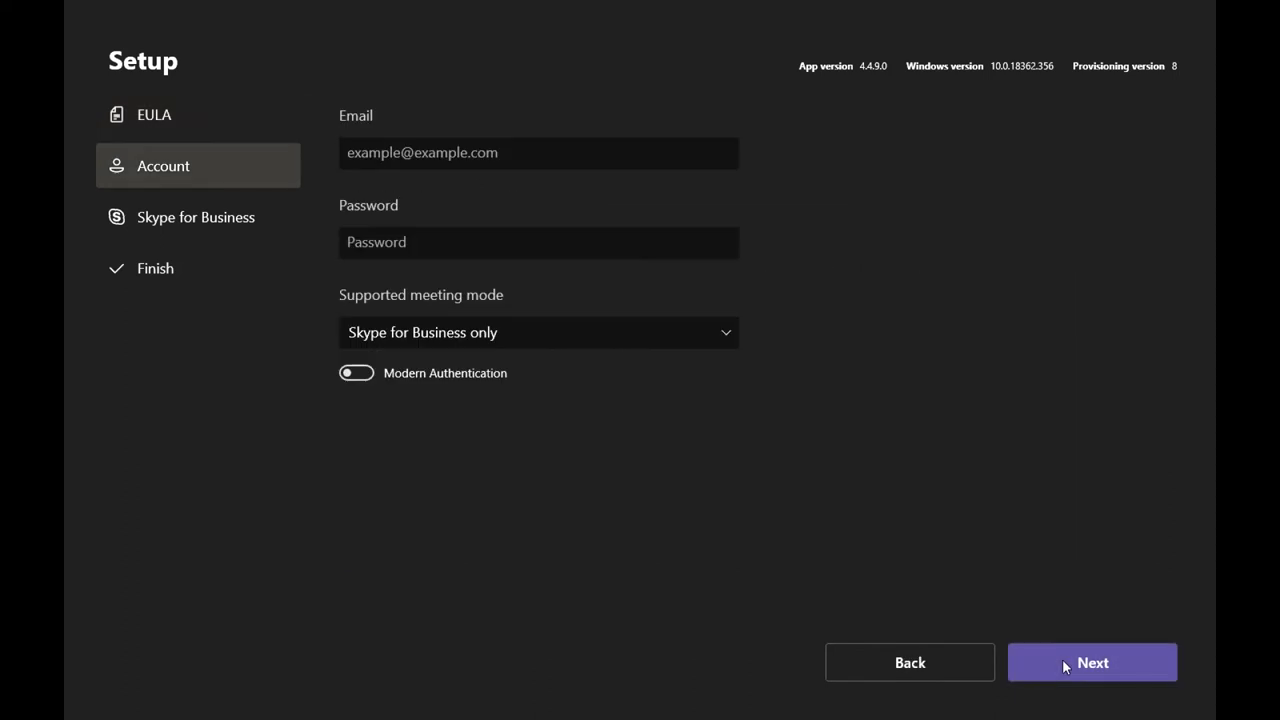
Step: Enter the room account e-mail and password, and choose Skype for Business and Microsoft Teams (default) meeting mode
left_click(594, 156)
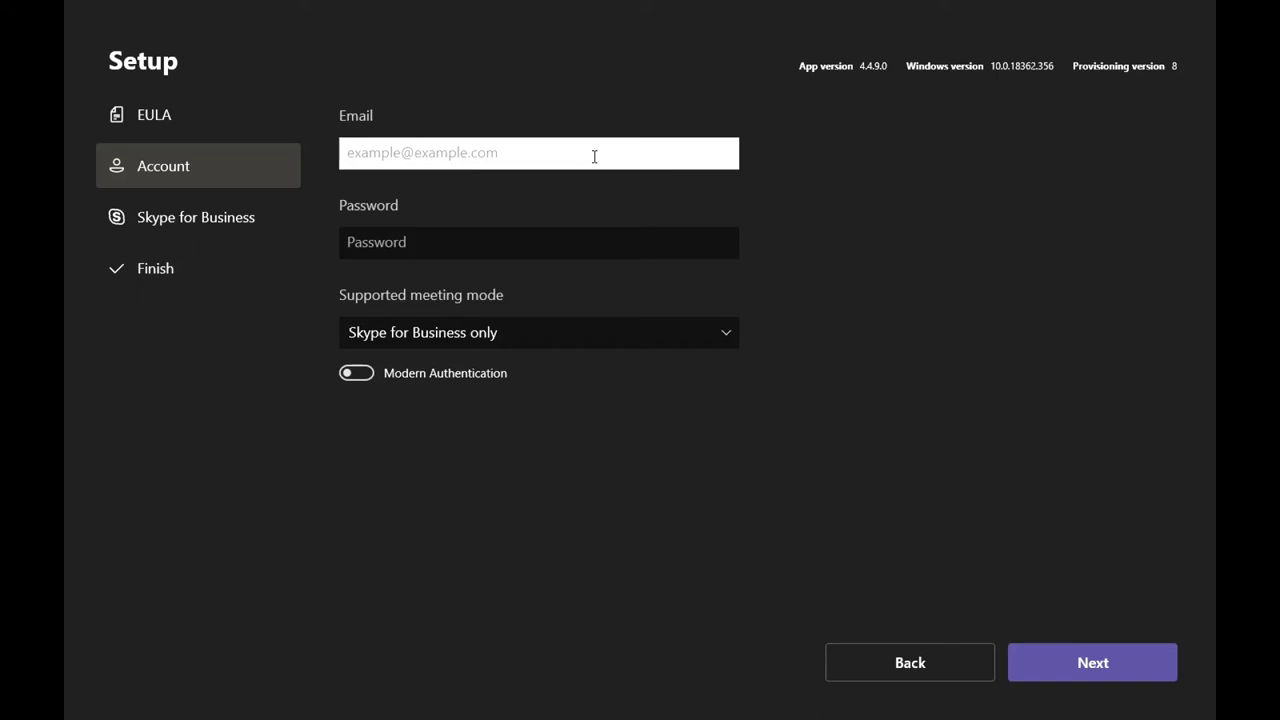
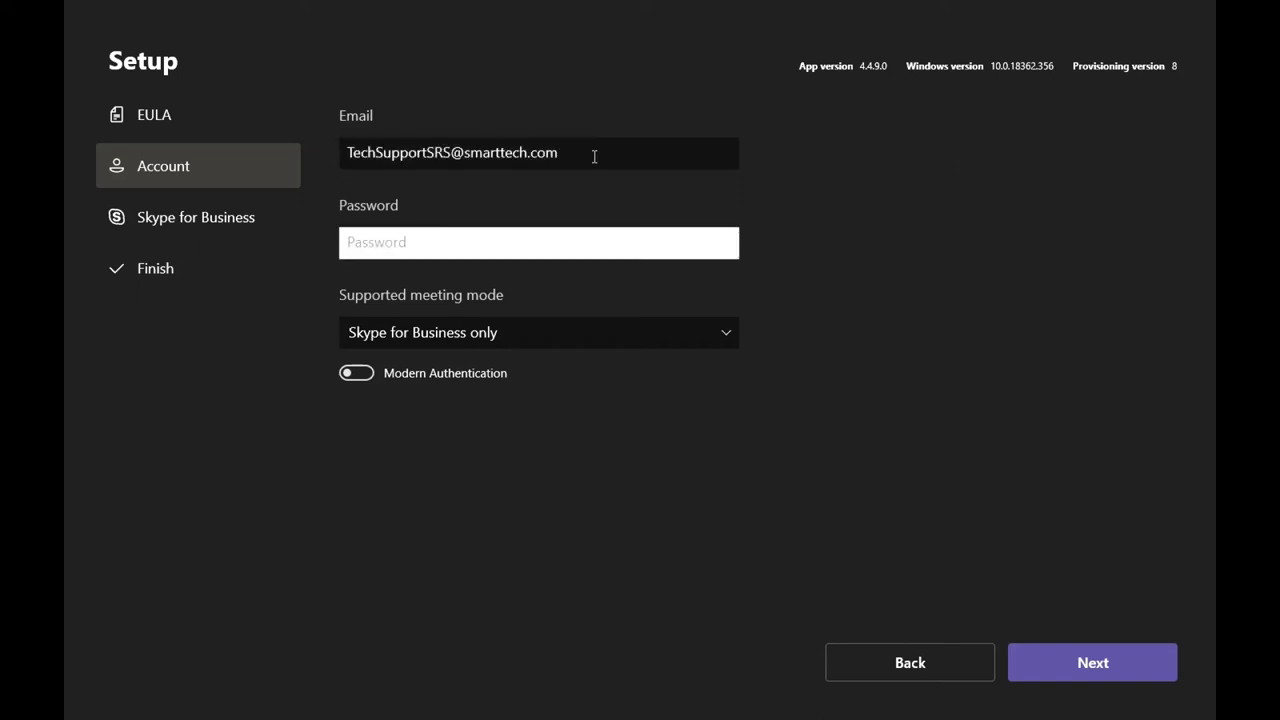
type("•••••••••")
left_click(720, 336)
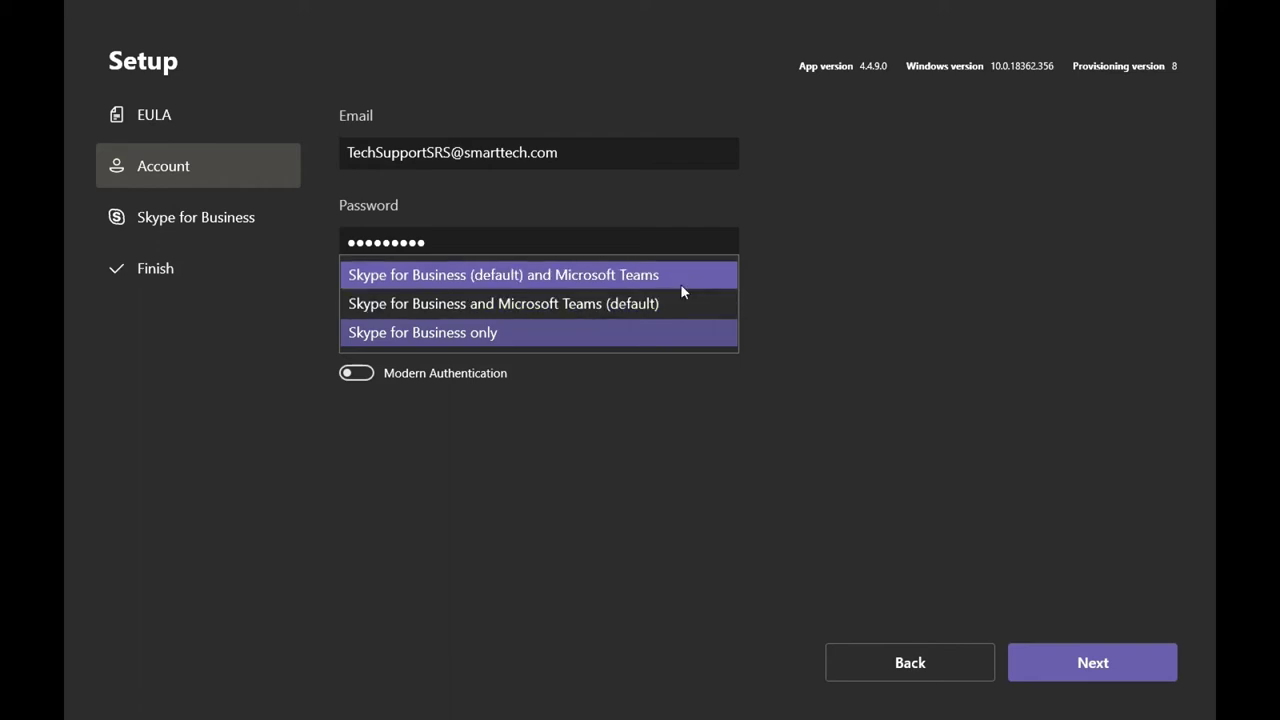
left_click(678, 302)
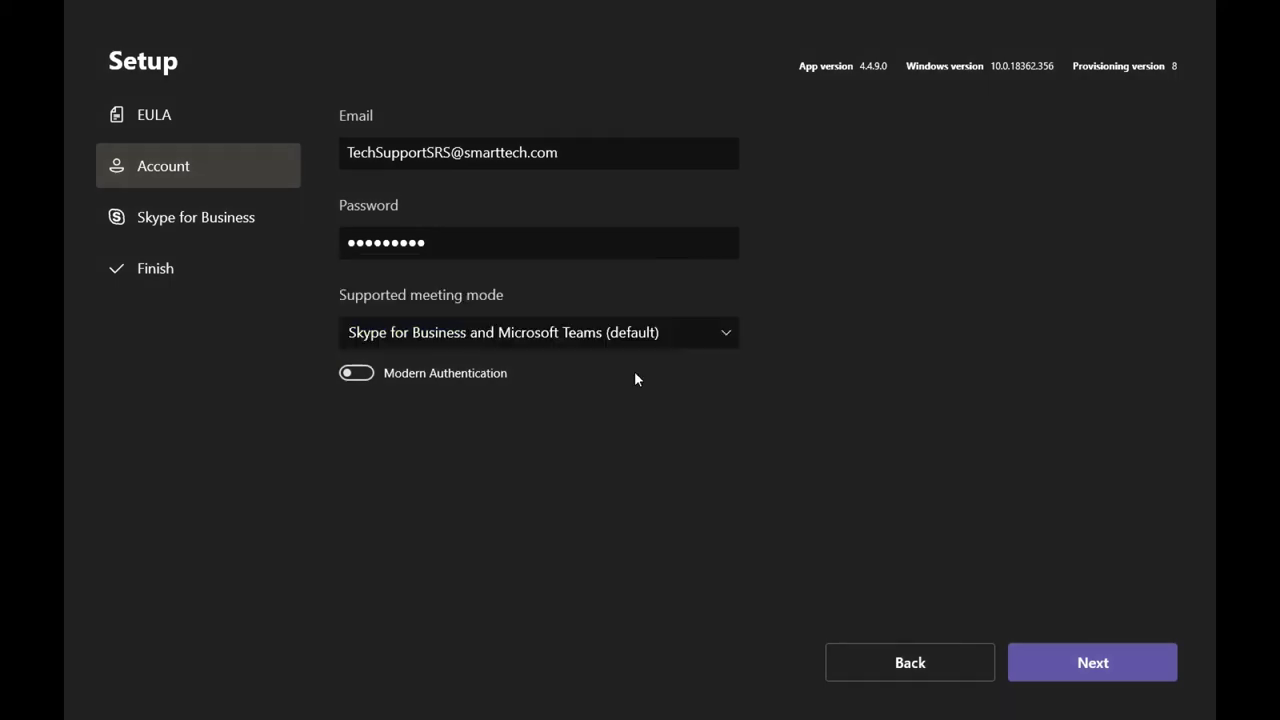
left_click(1095, 663)
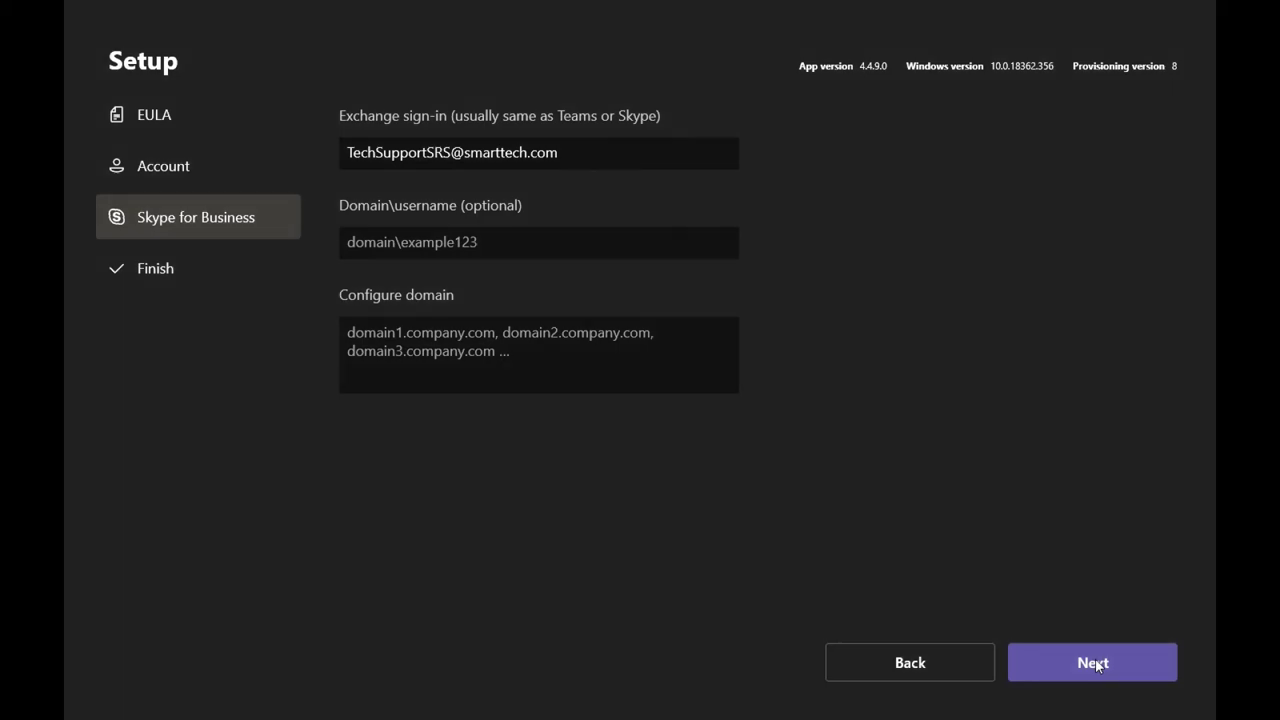
Step: Finish the setup wizard, then open Settings from More and approve it with the administrator password
left_click(1096, 664)
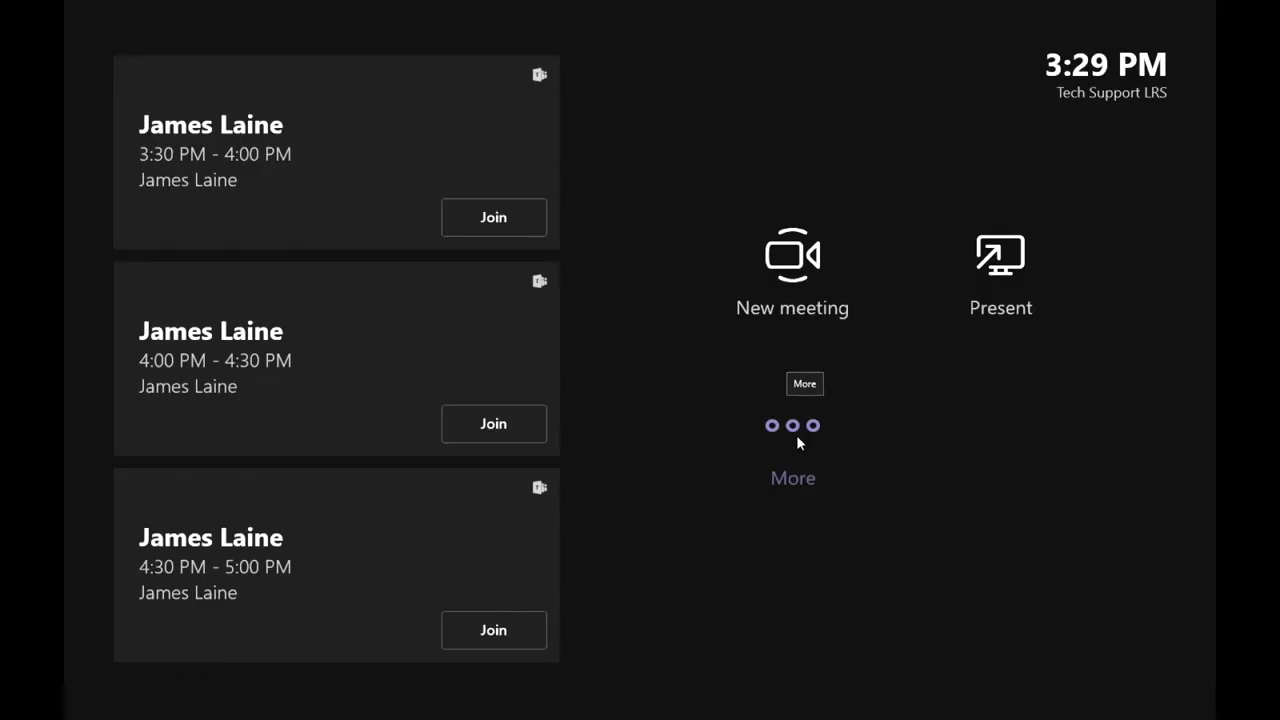
left_click(797, 439)
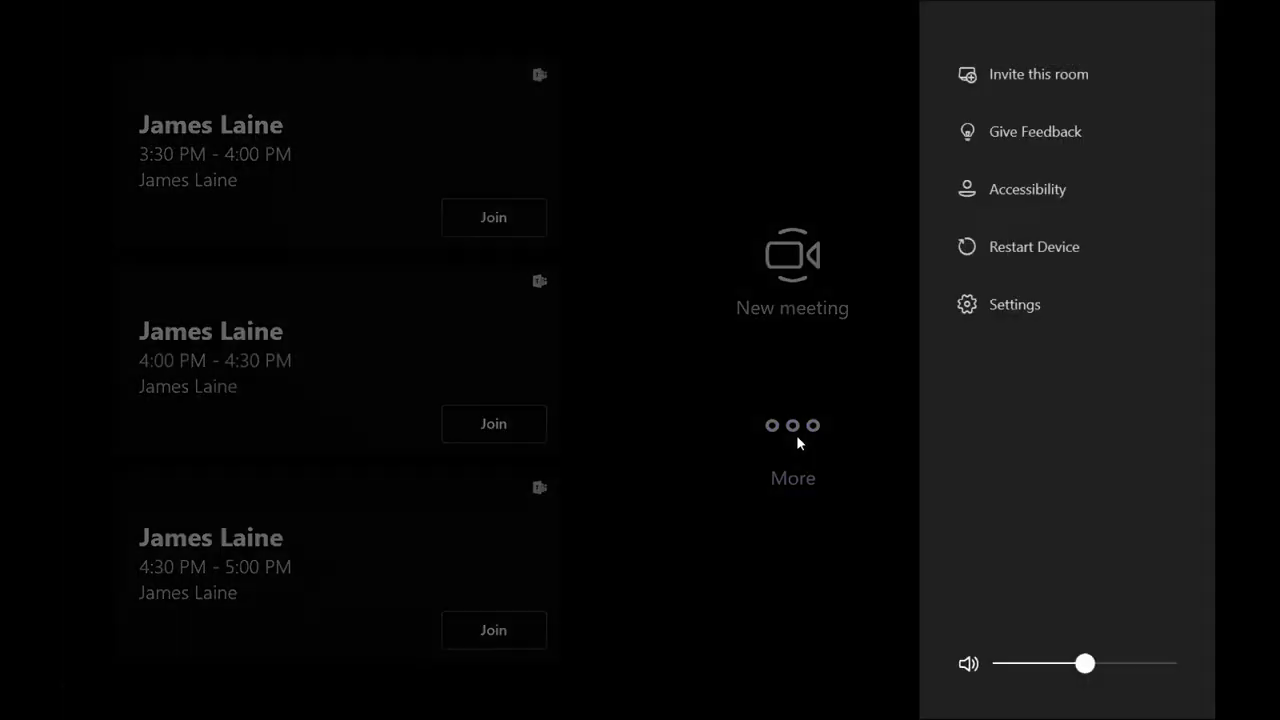
left_click(1015, 310)
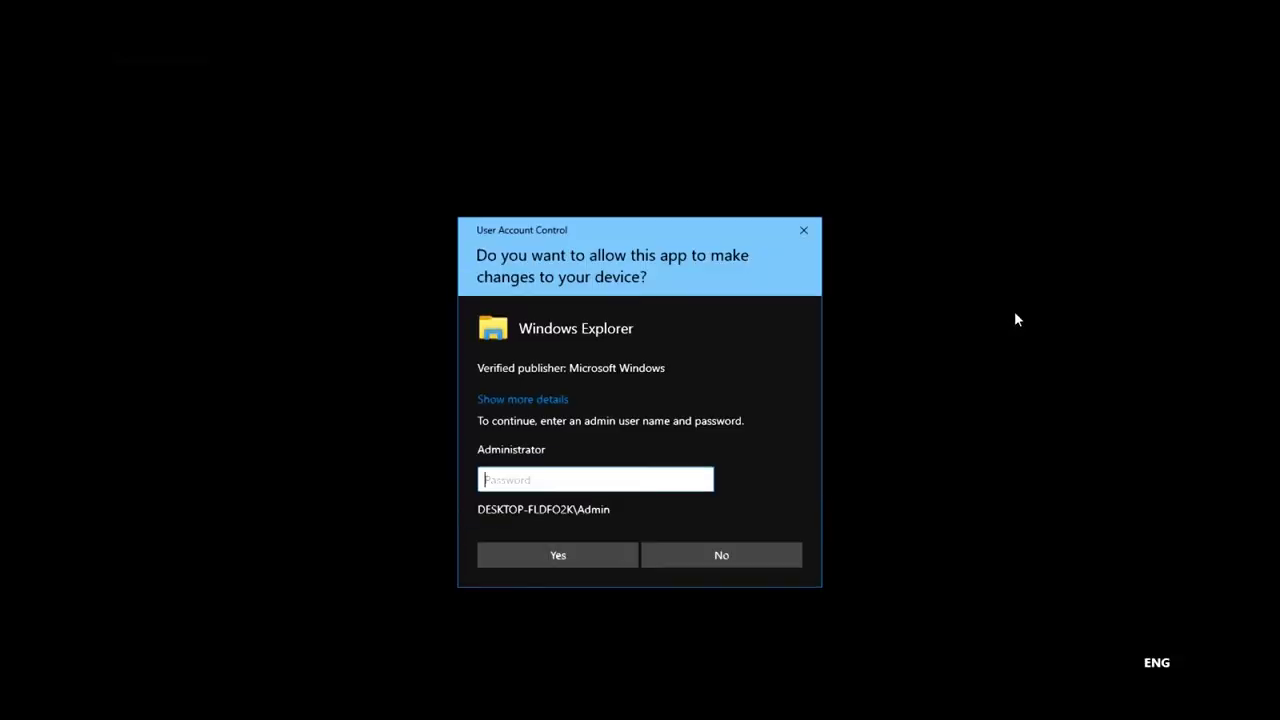
type("a")
left_click(574, 556)
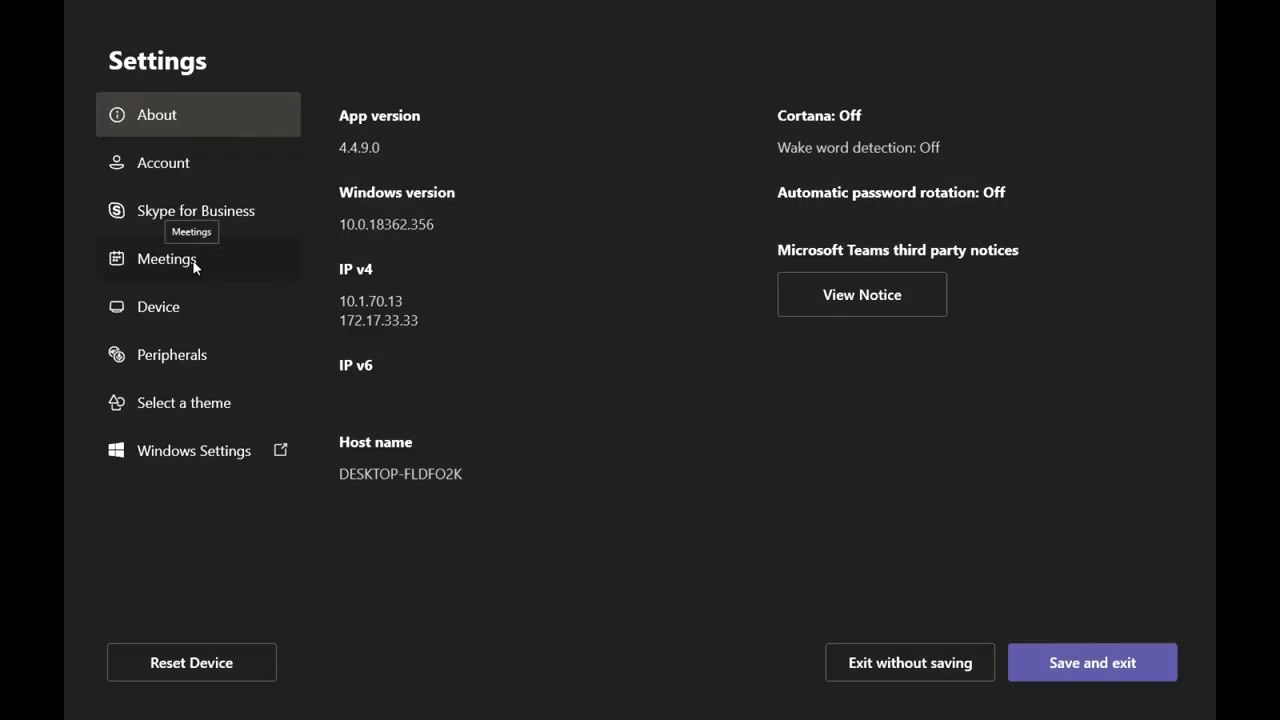
Step: Switch off Bluetooth beaconing in the Meetings > Device settings
left_click(194, 262)
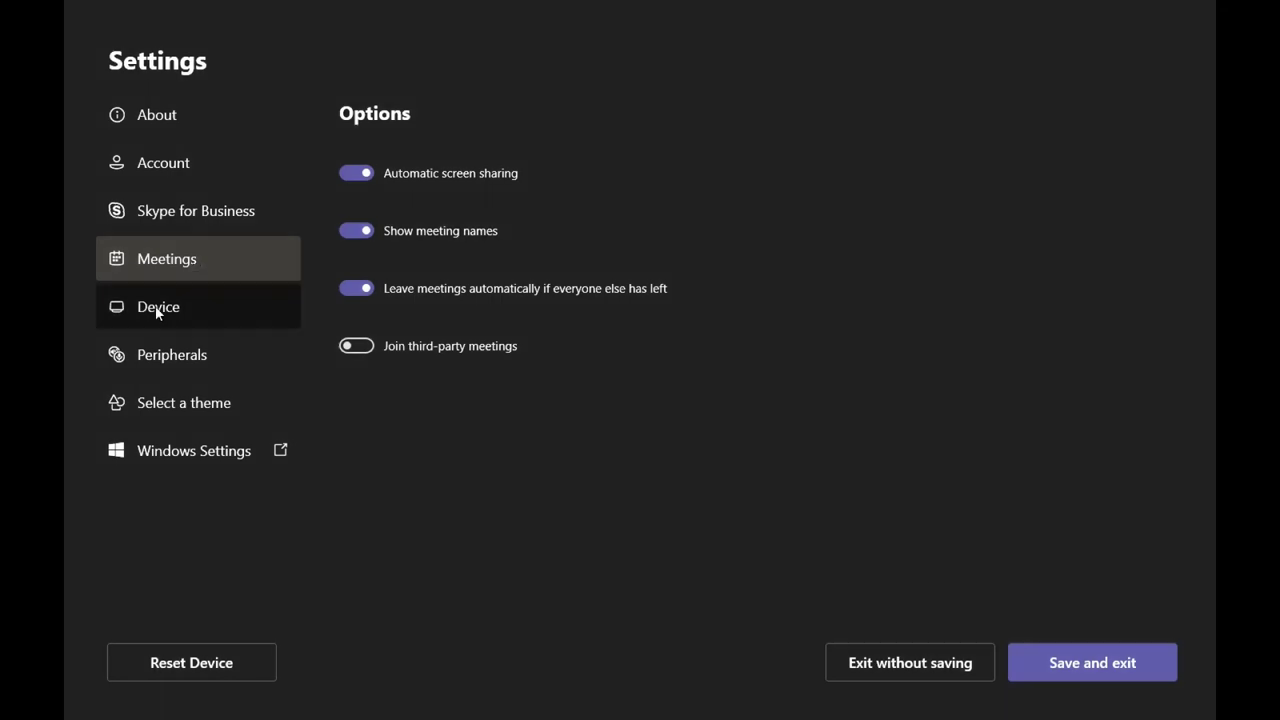
left_click(157, 310)
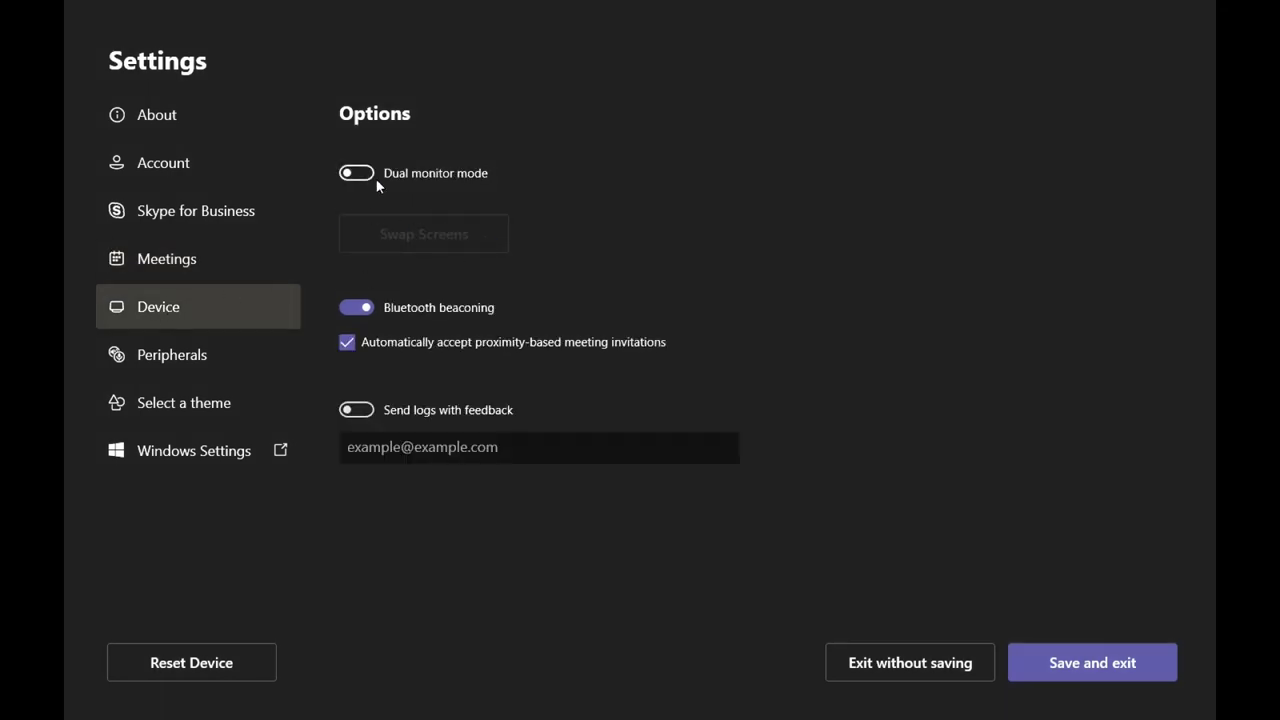
left_click(364, 310)
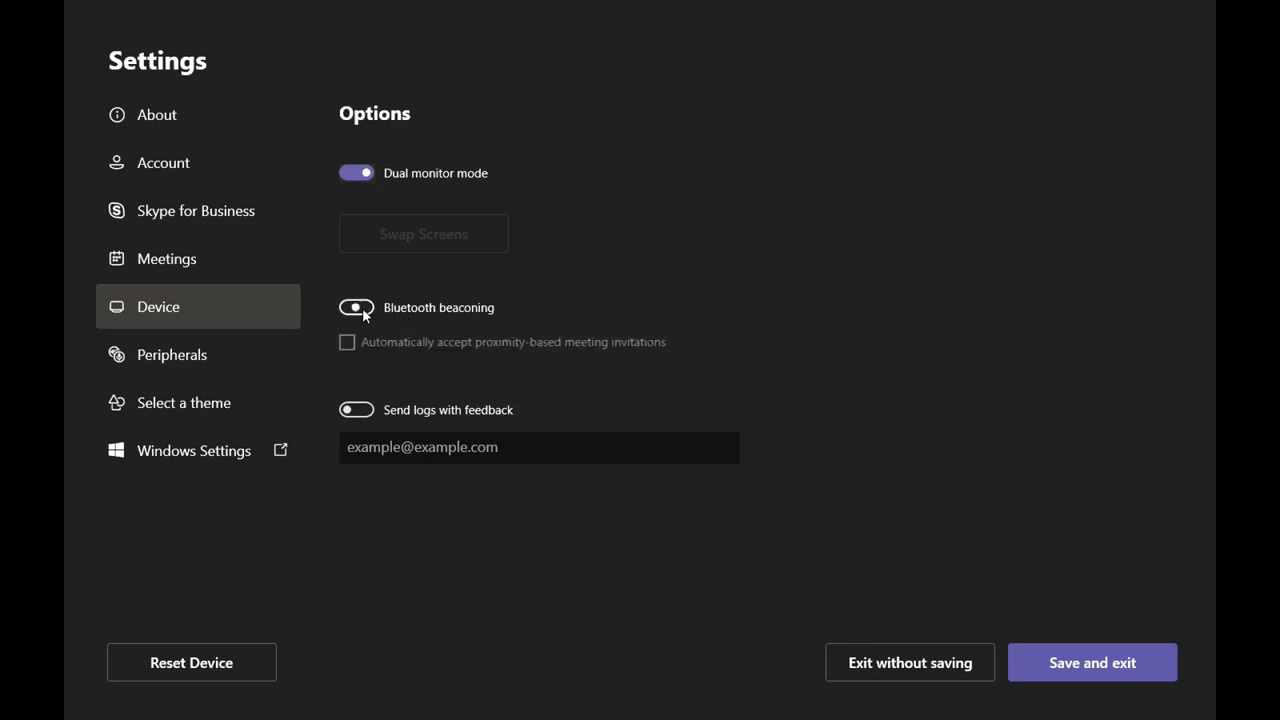
left_click(181, 372)
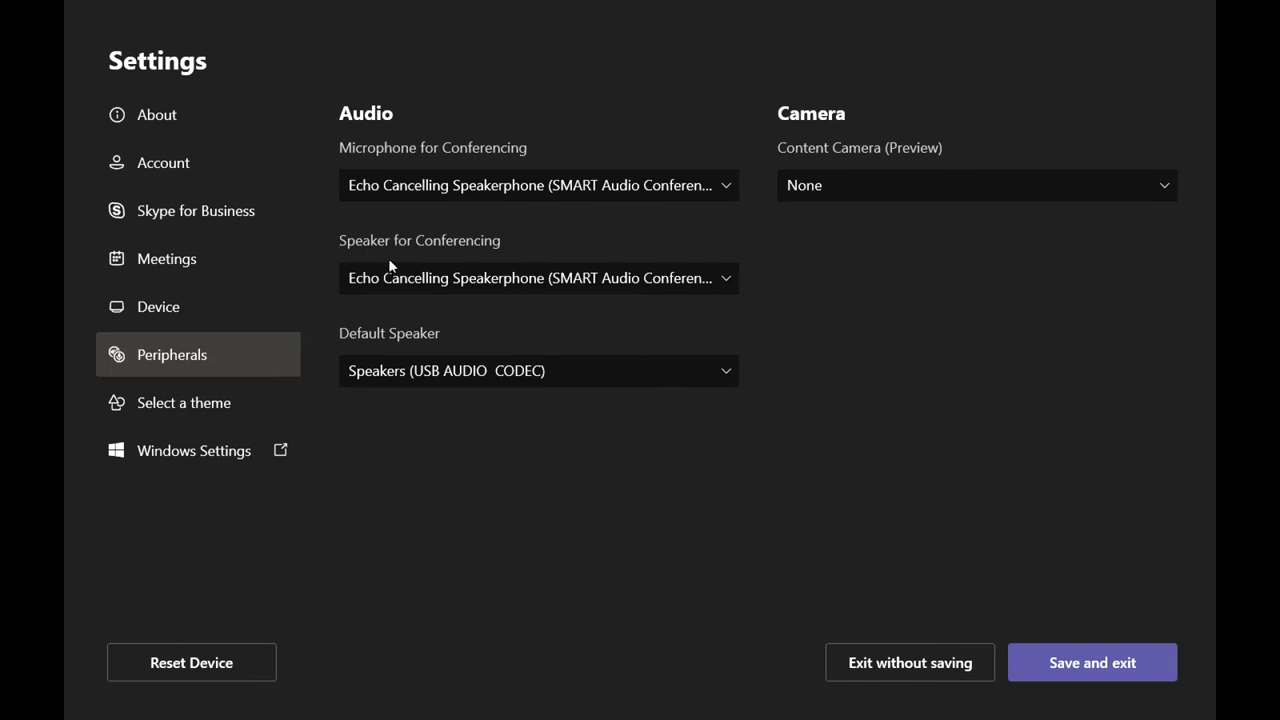
Step: Set Default Speaker to Echo Cancelling Speakerphone (SMART Audio Conferencing System) and save
left_click(403, 379)
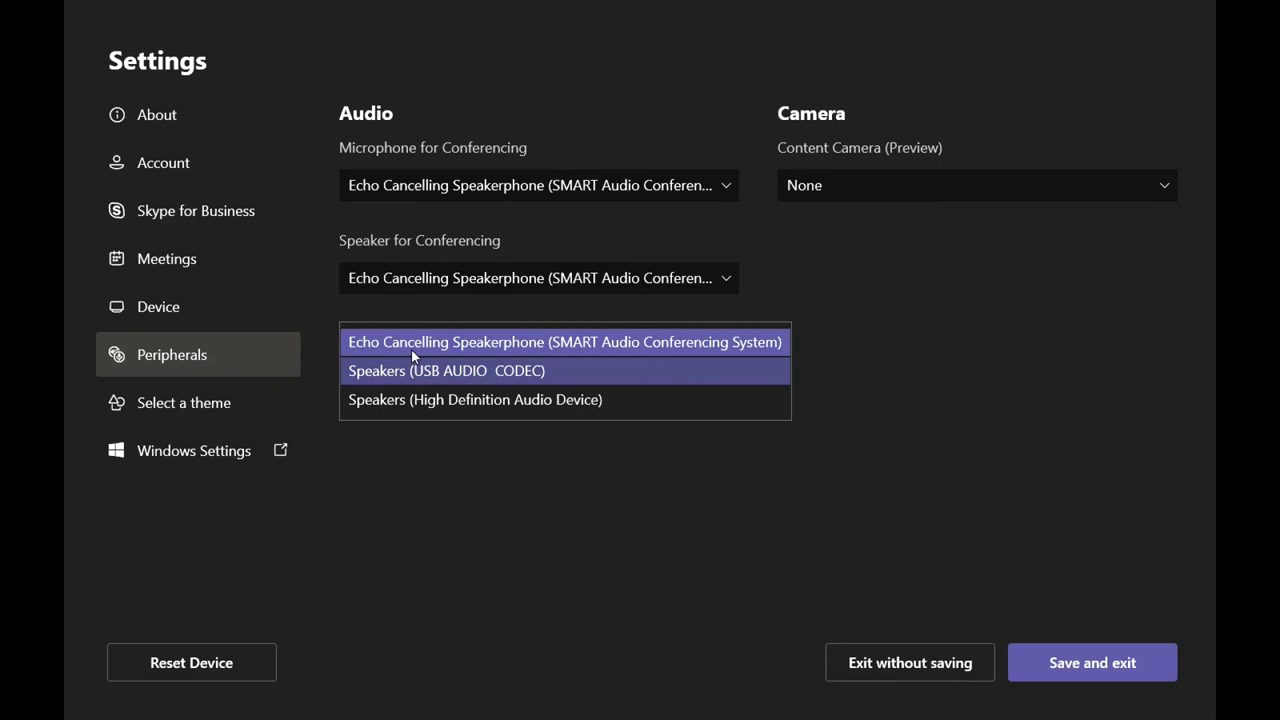
left_click(411, 349)
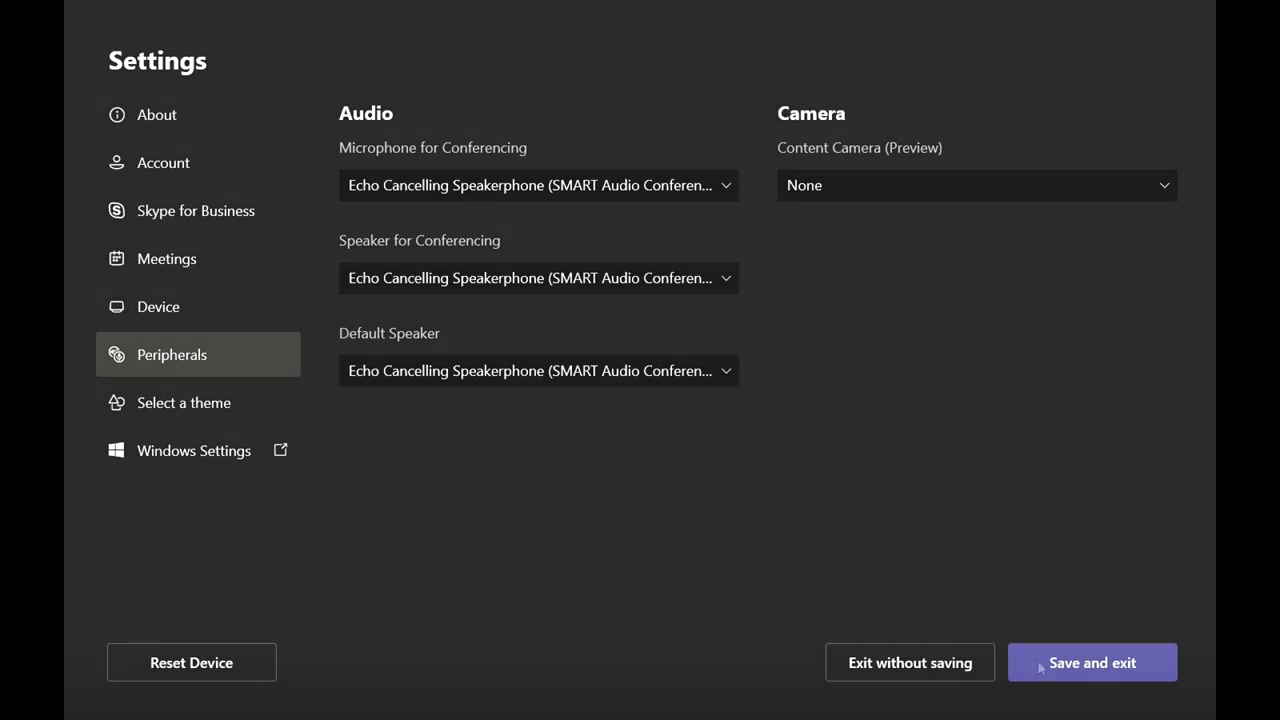
left_click(1040, 668)
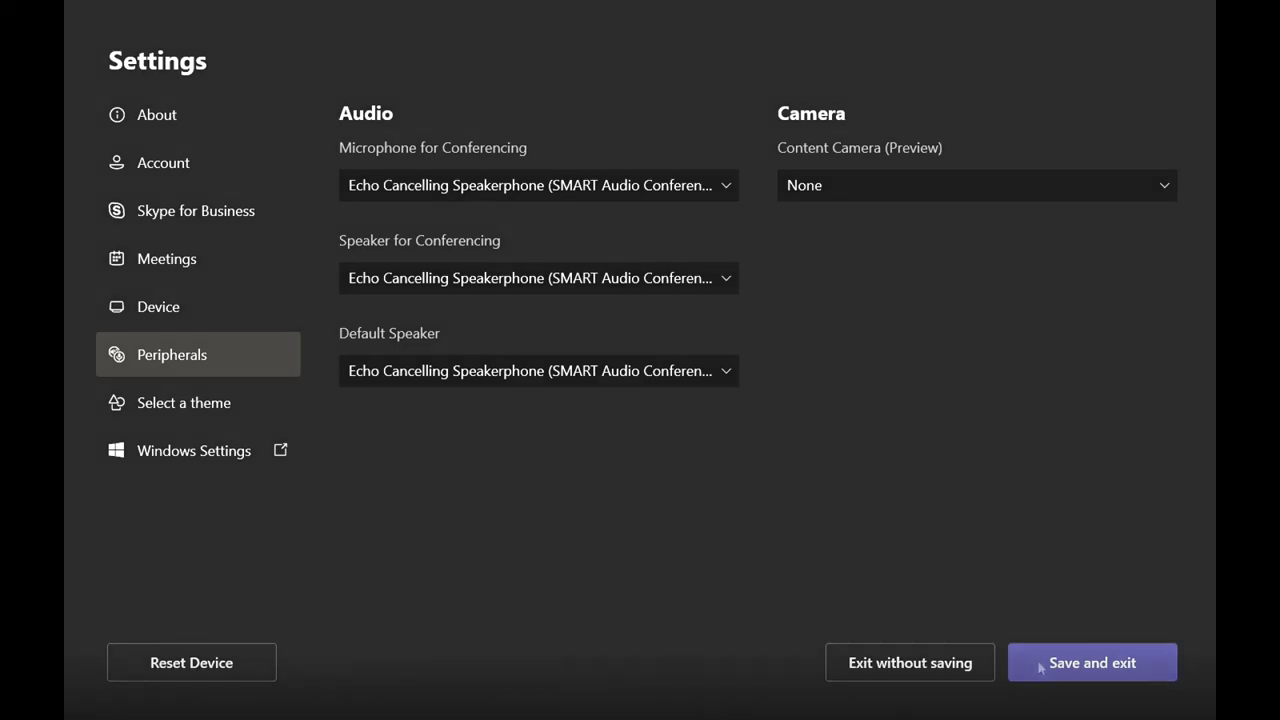